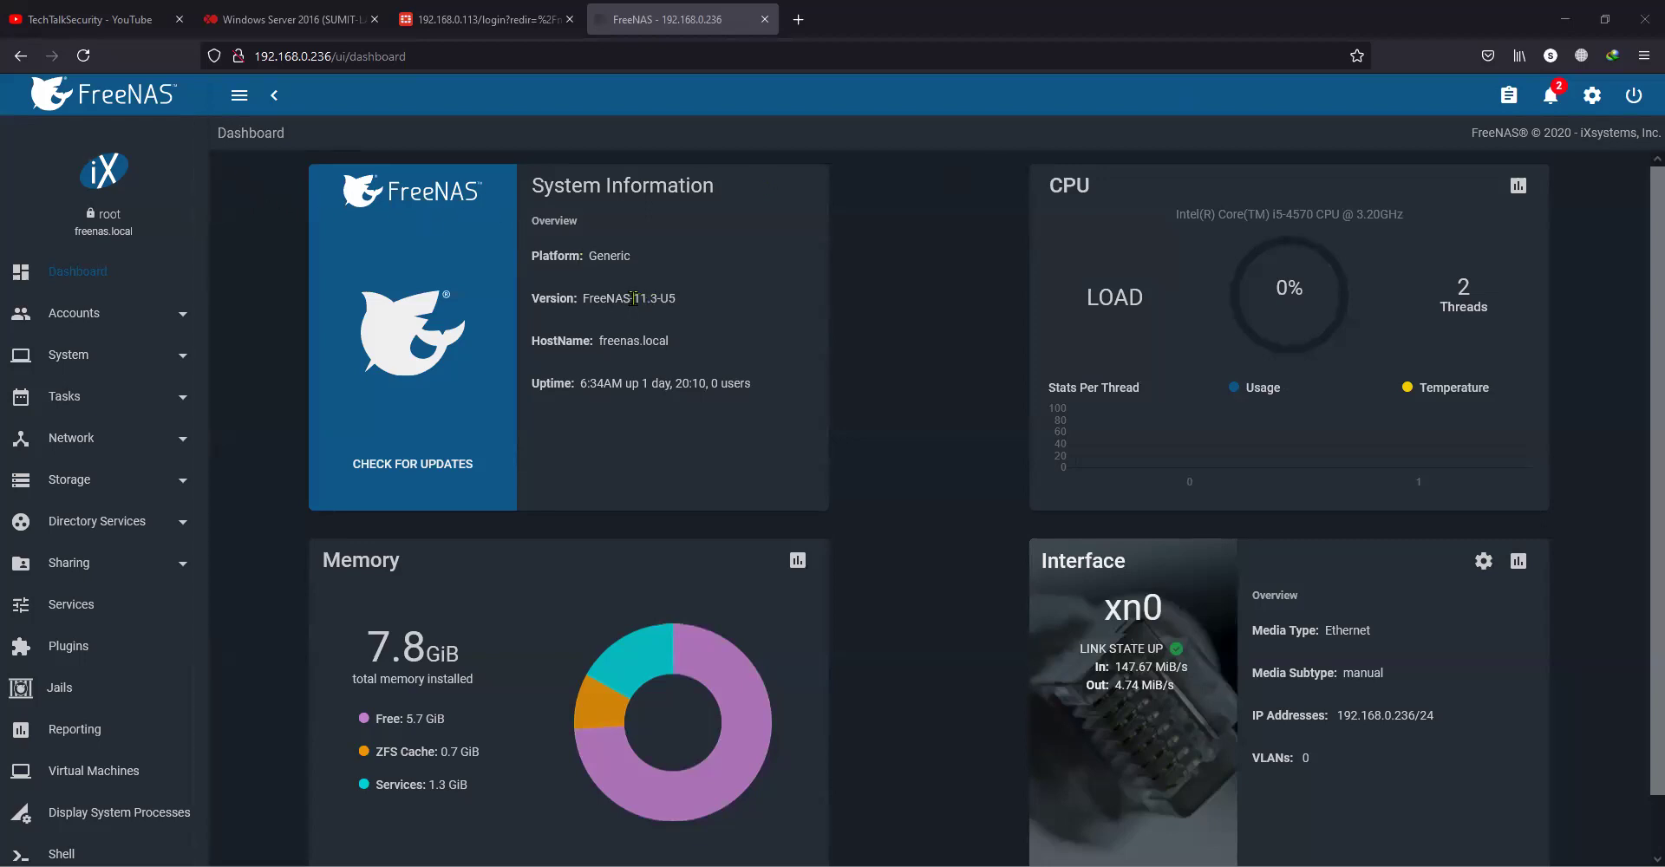
Step: Open the Update page in the system settings and refresh the list of available updates
left_click_drag(633, 298, 677, 299)
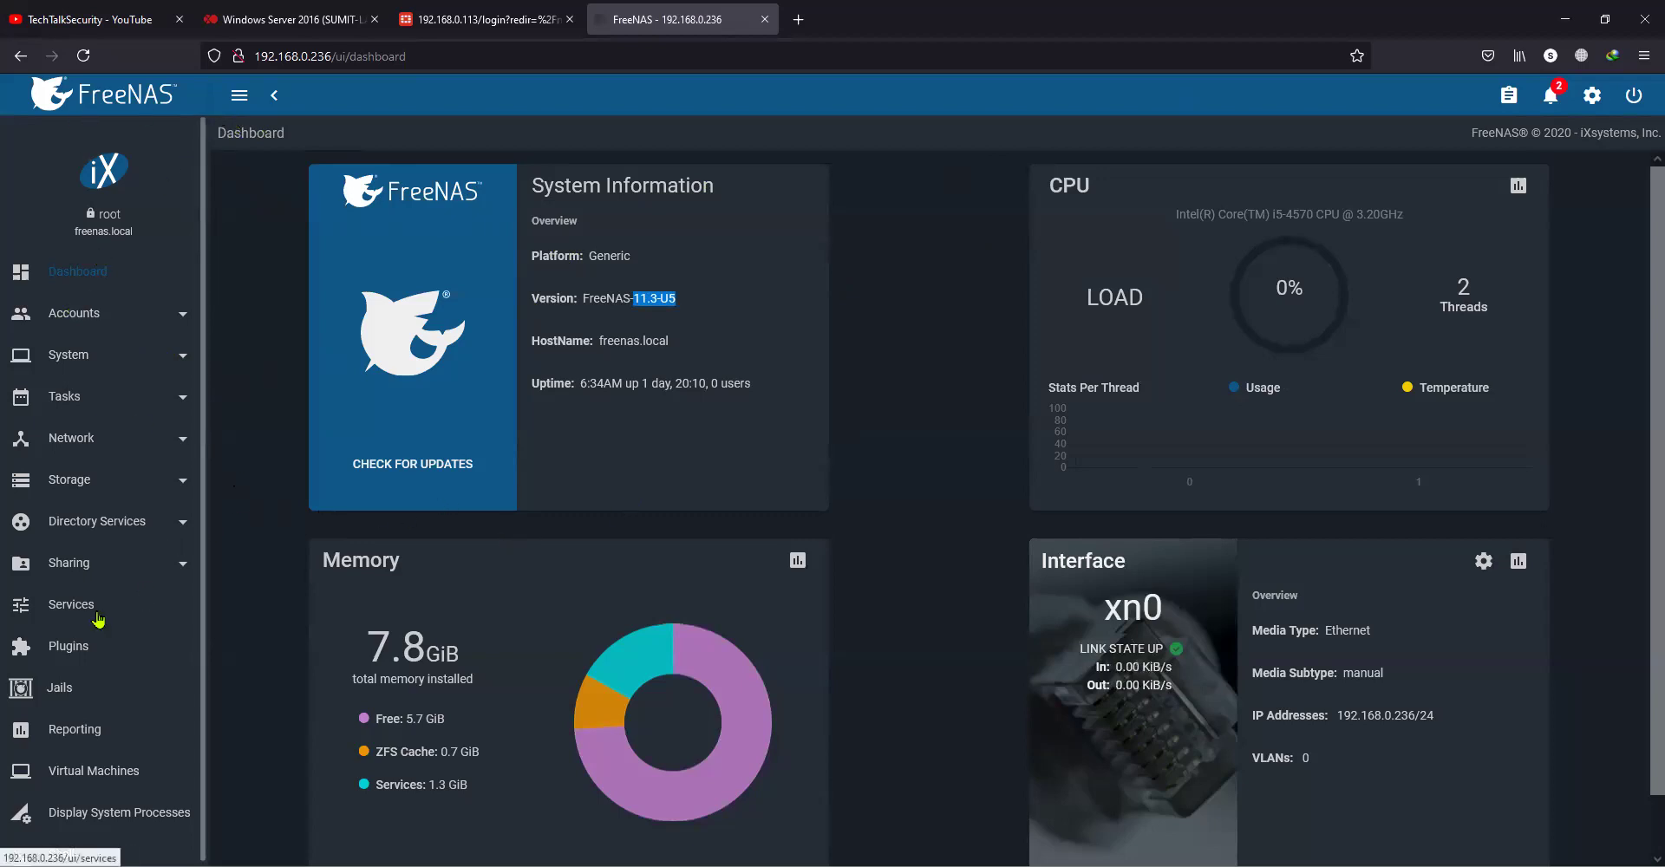
scroll(99, 620, "down", 1)
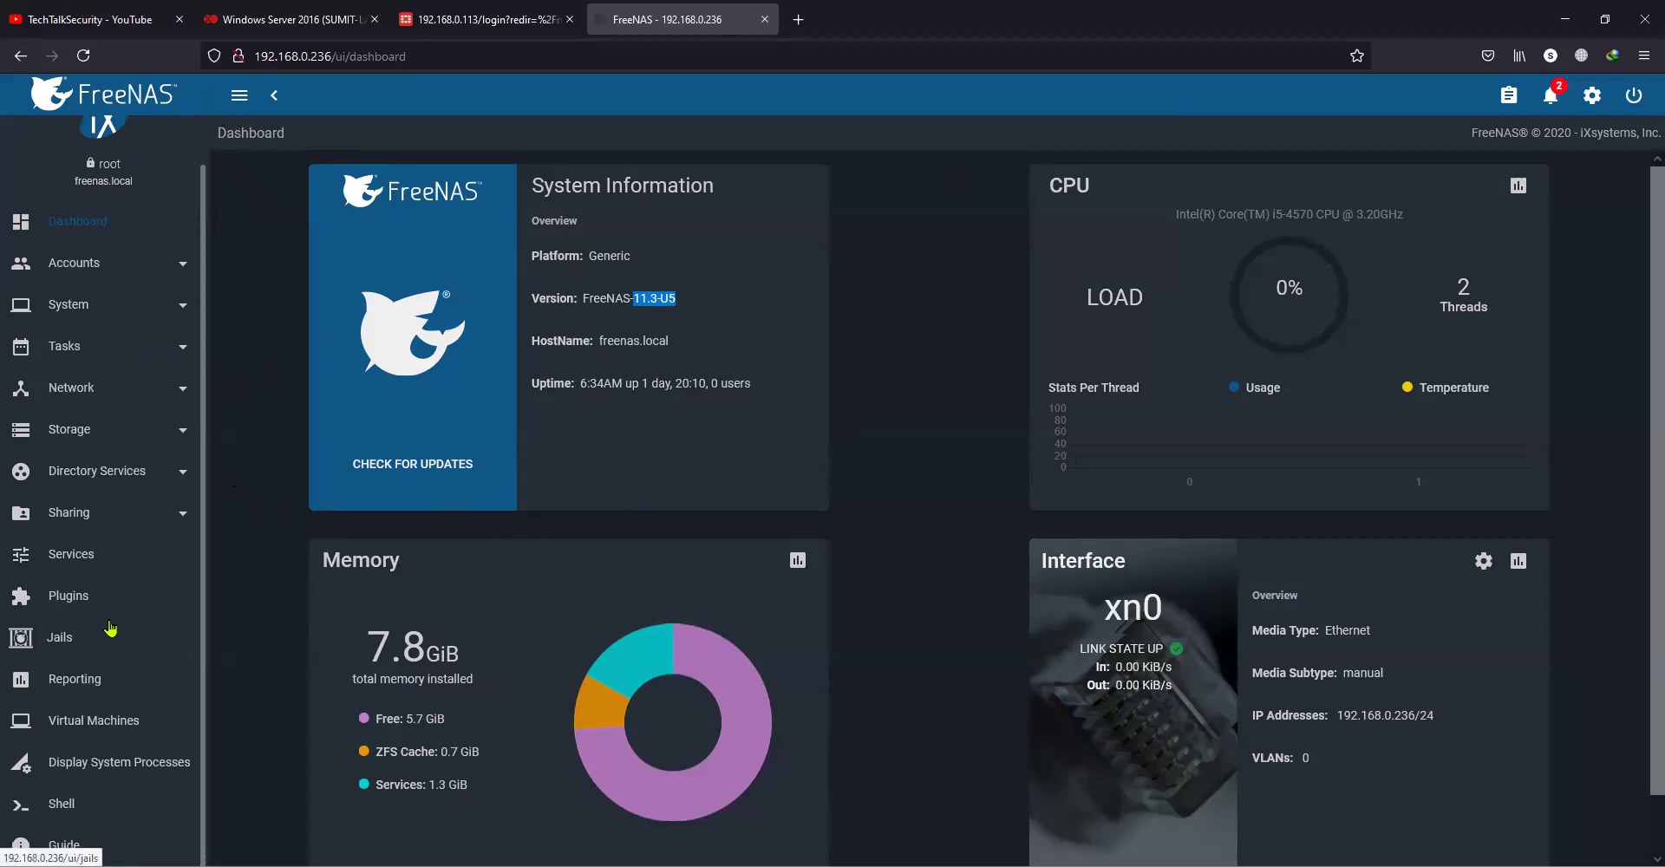
left_click(106, 322)
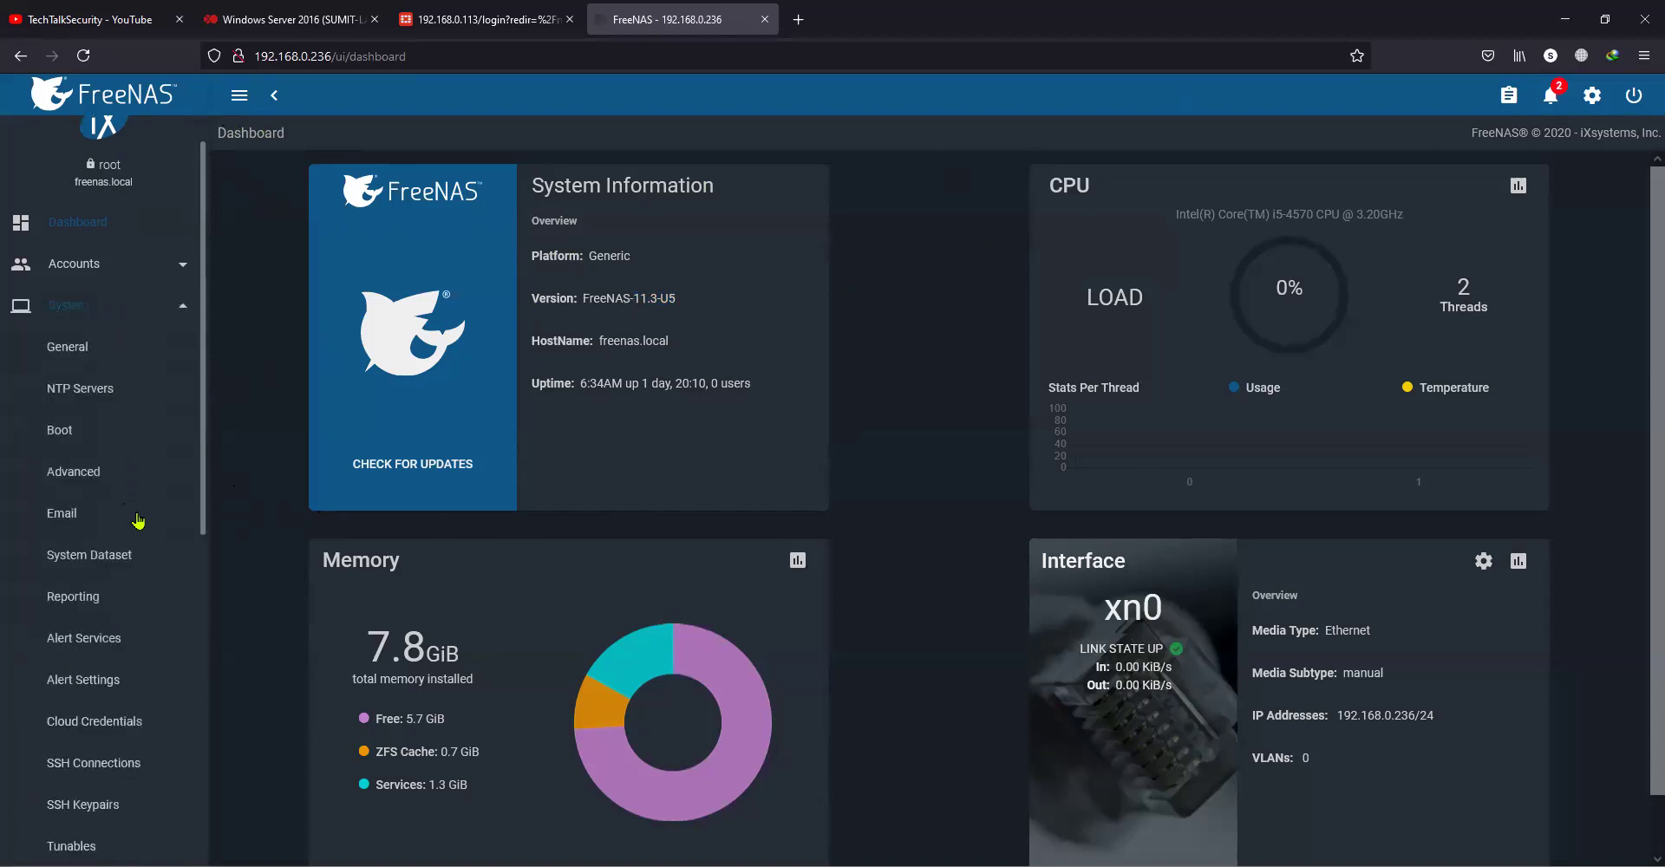
scroll(129, 575, "down", 1)
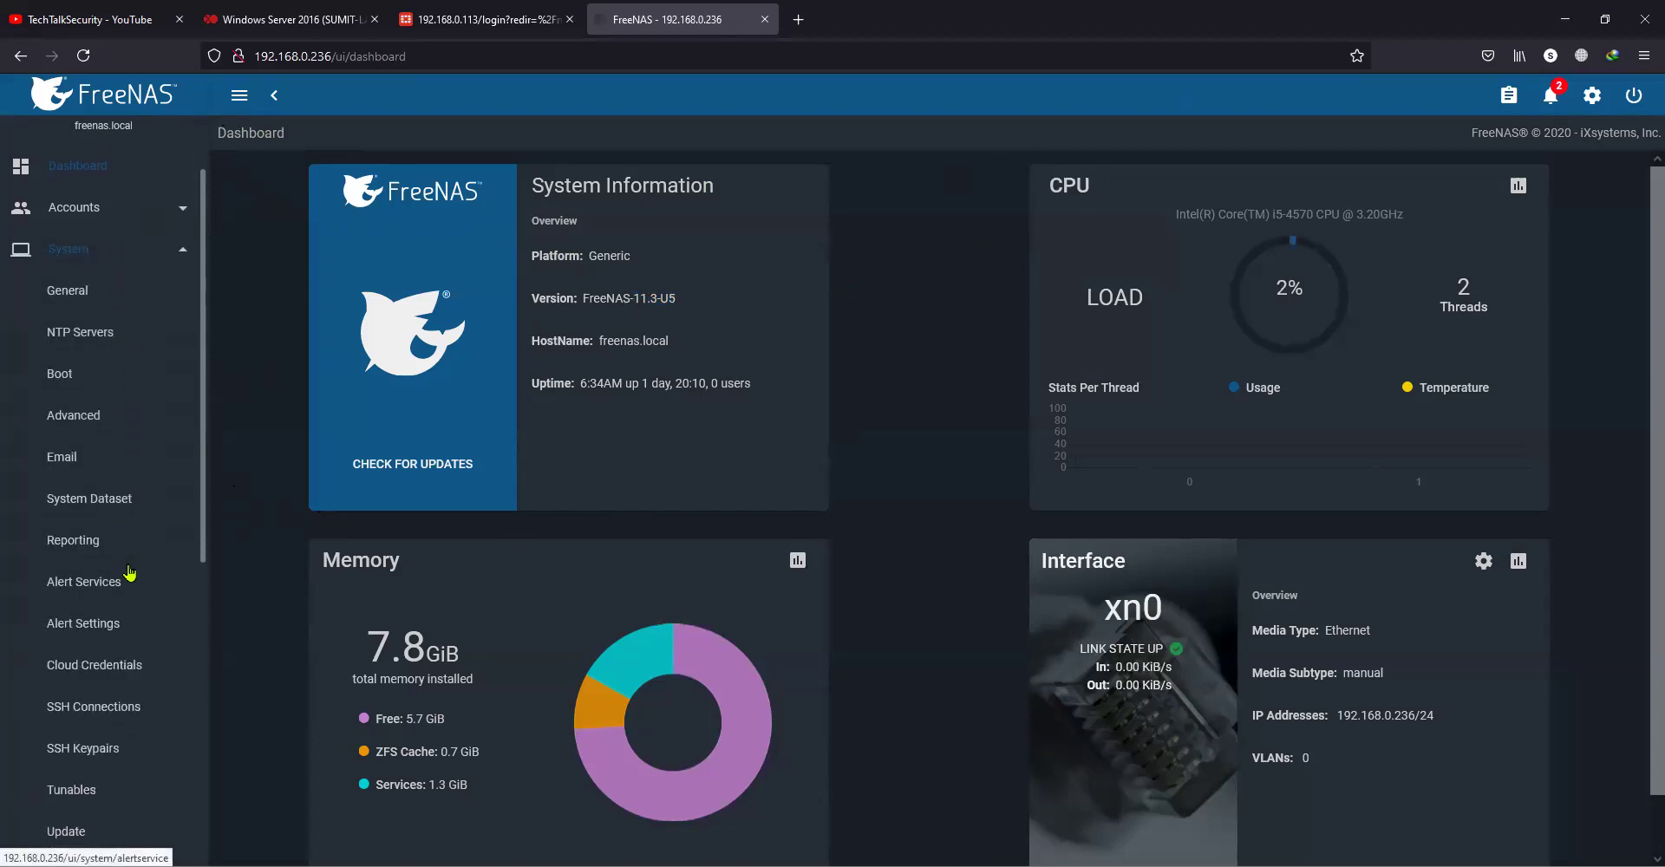
scroll(121, 598, "down", 1)
left_click(69, 773)
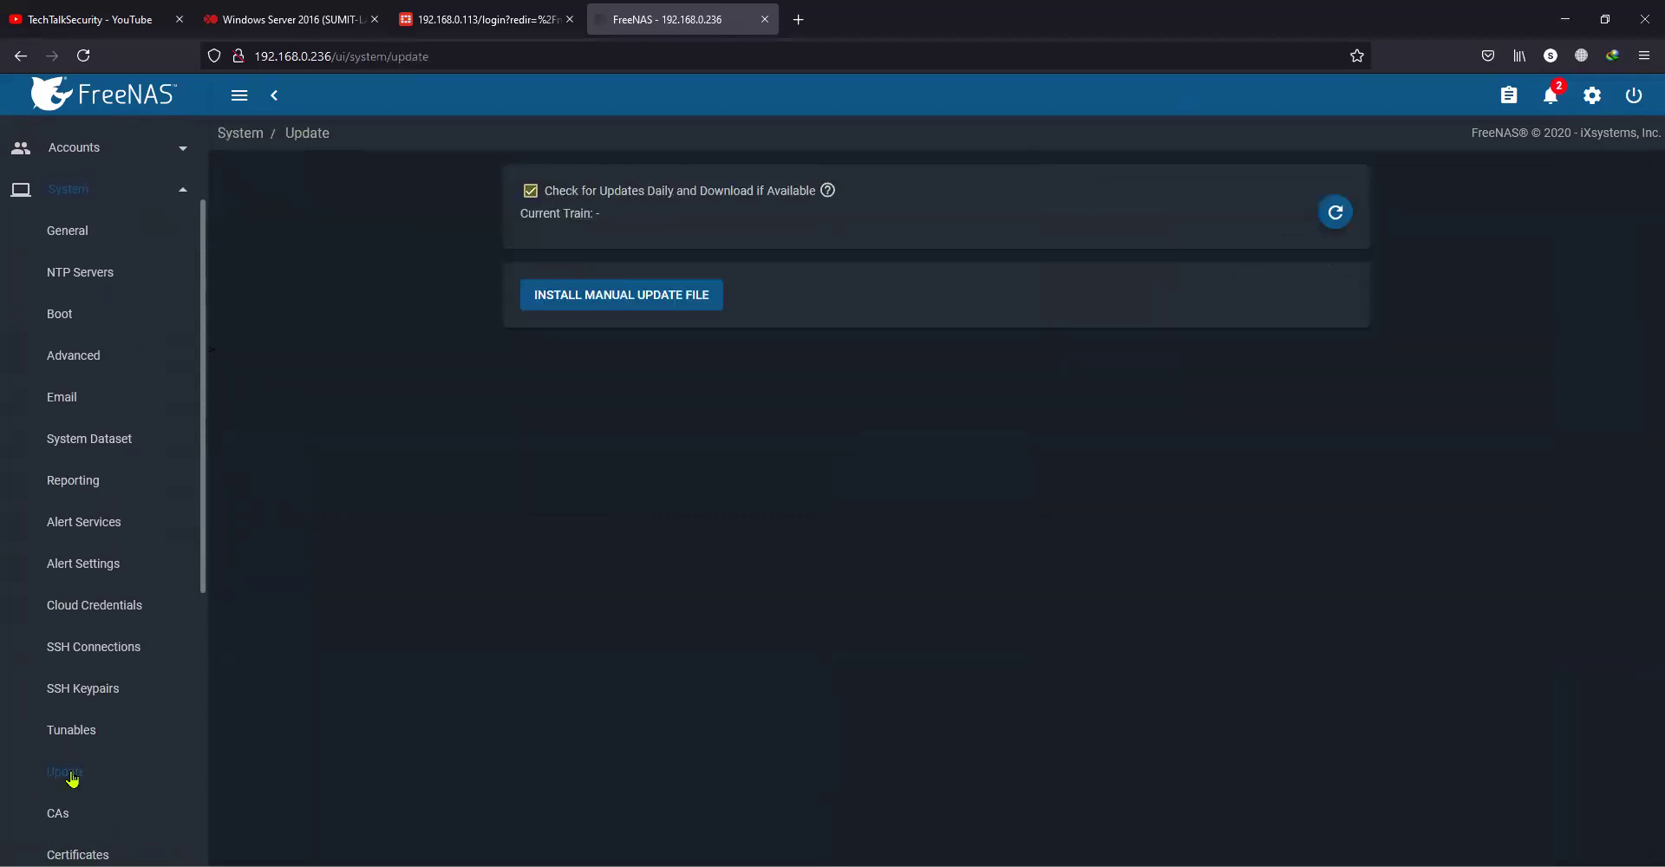
left_click(1336, 212)
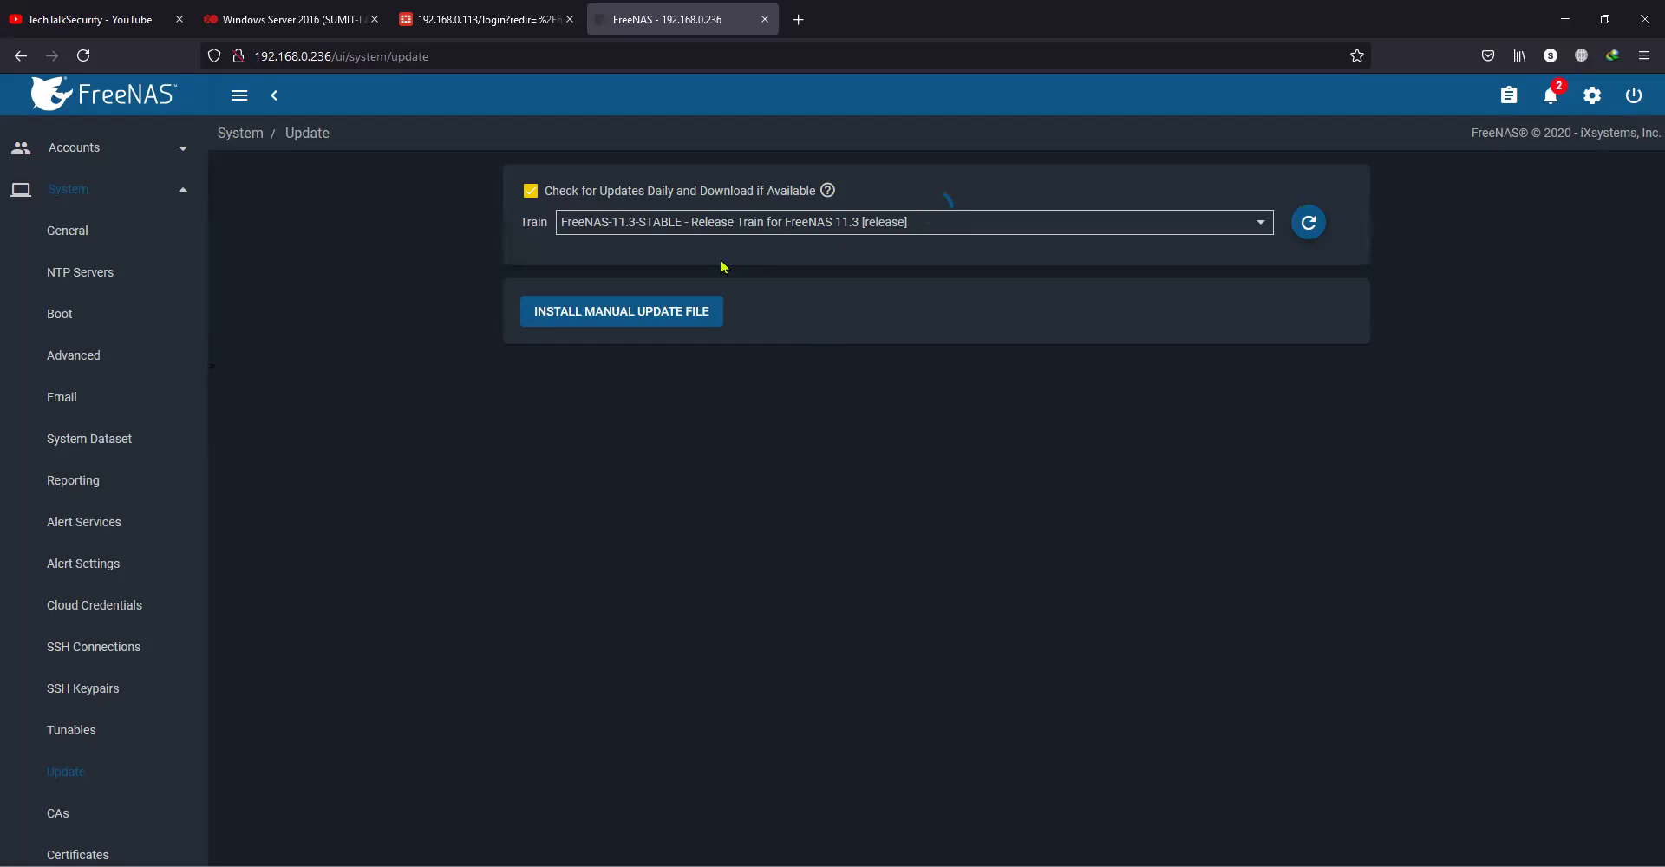
Step: Switch the update train to TrueNAS-12.0-STABLE and confirm the change
left_click(1256, 228)
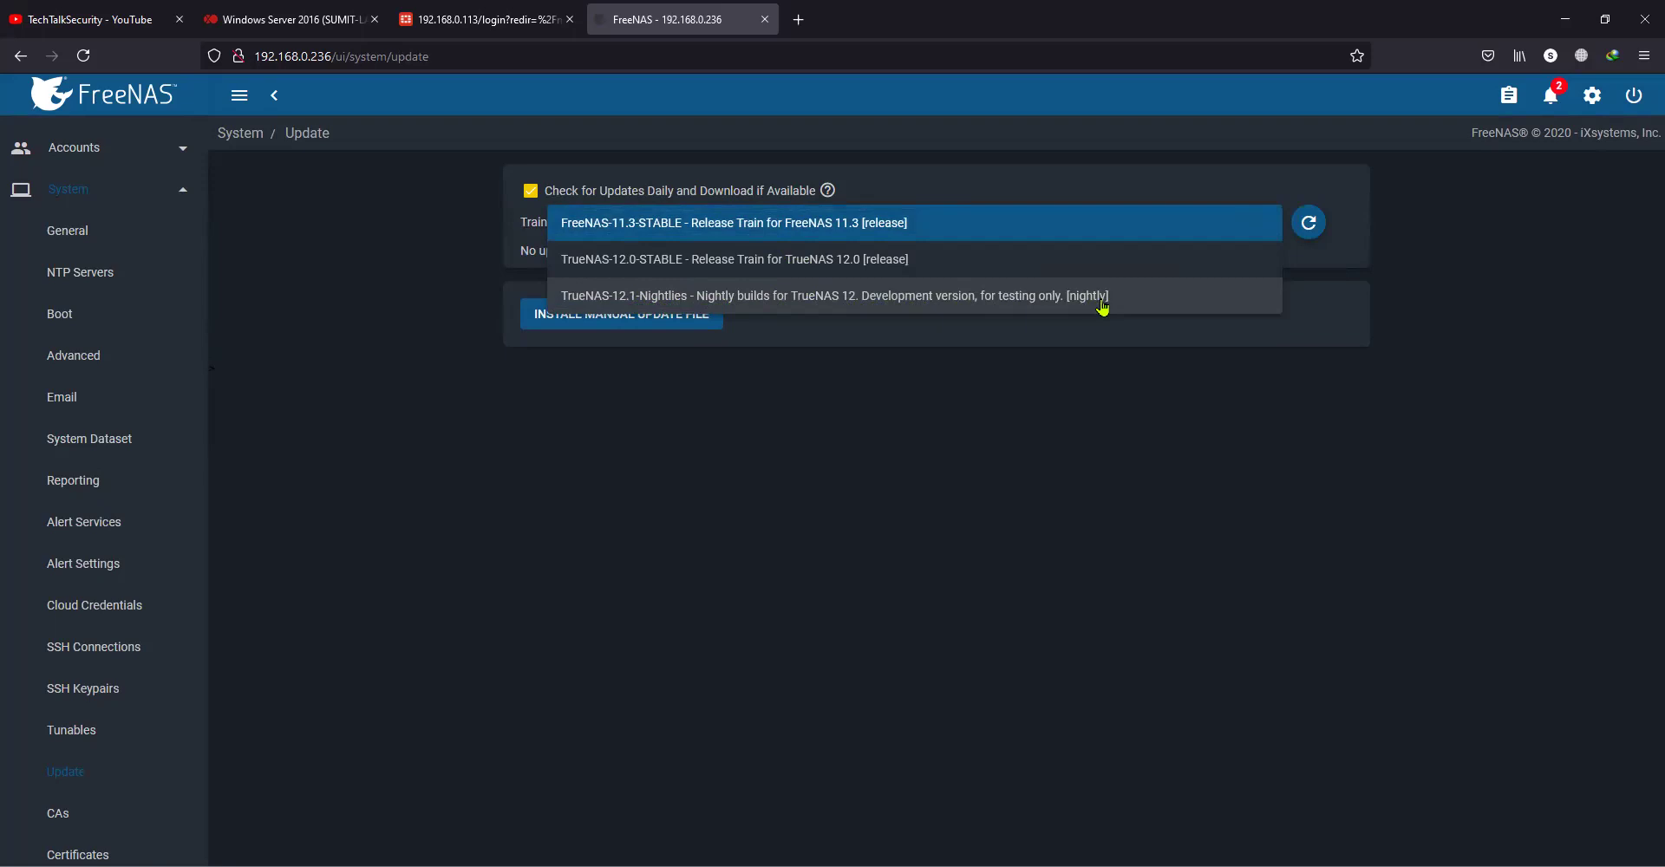
left_click(947, 262)
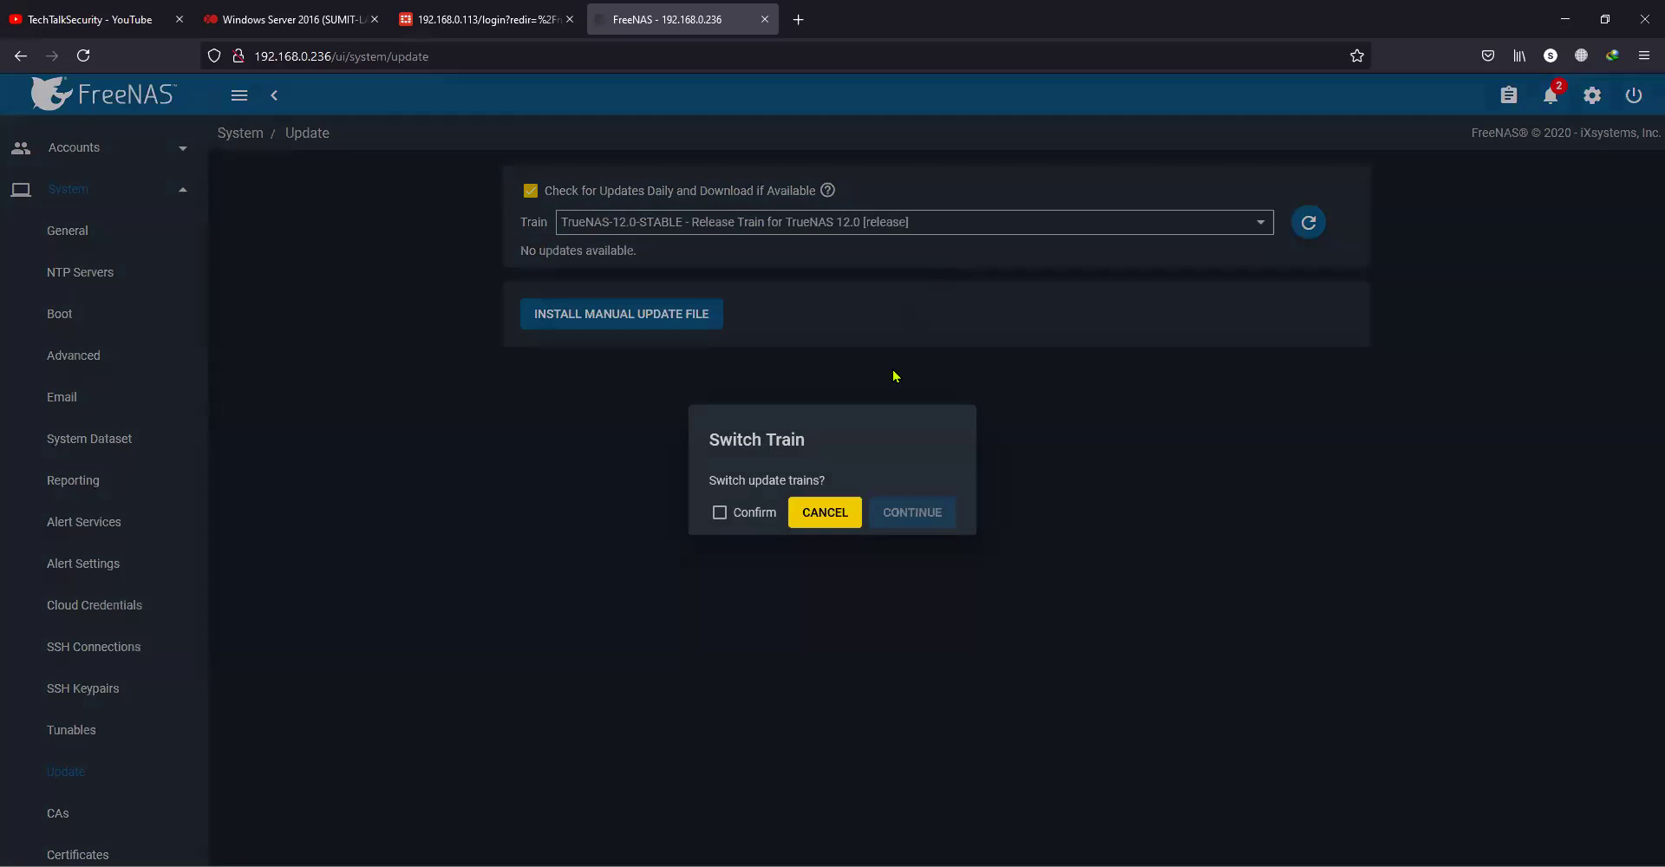
left_click(719, 514)
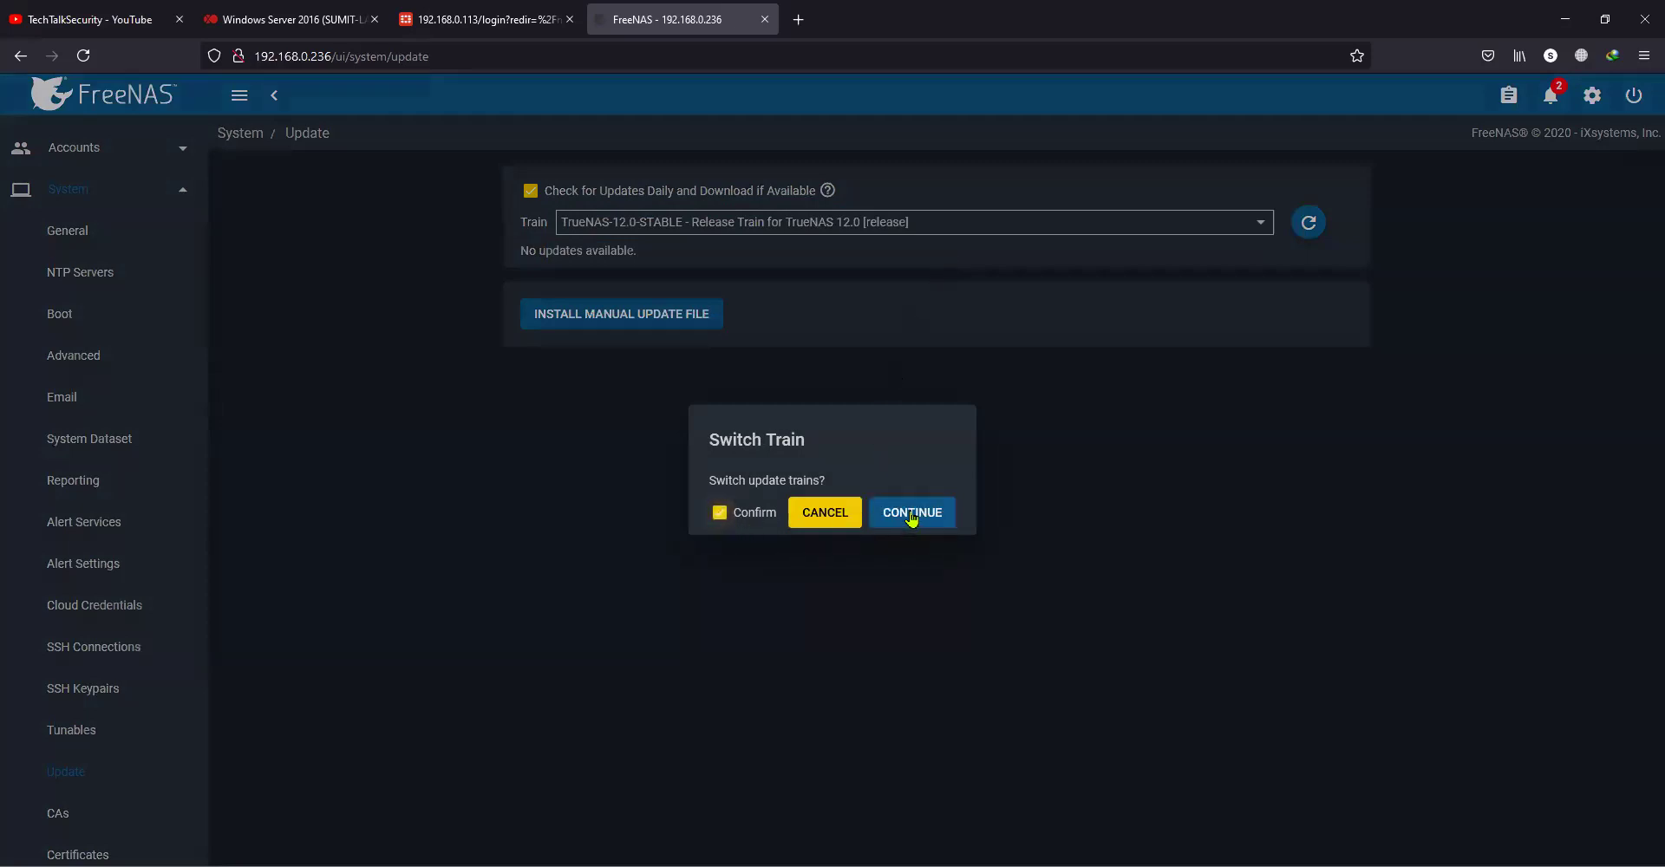
left_click(911, 512)
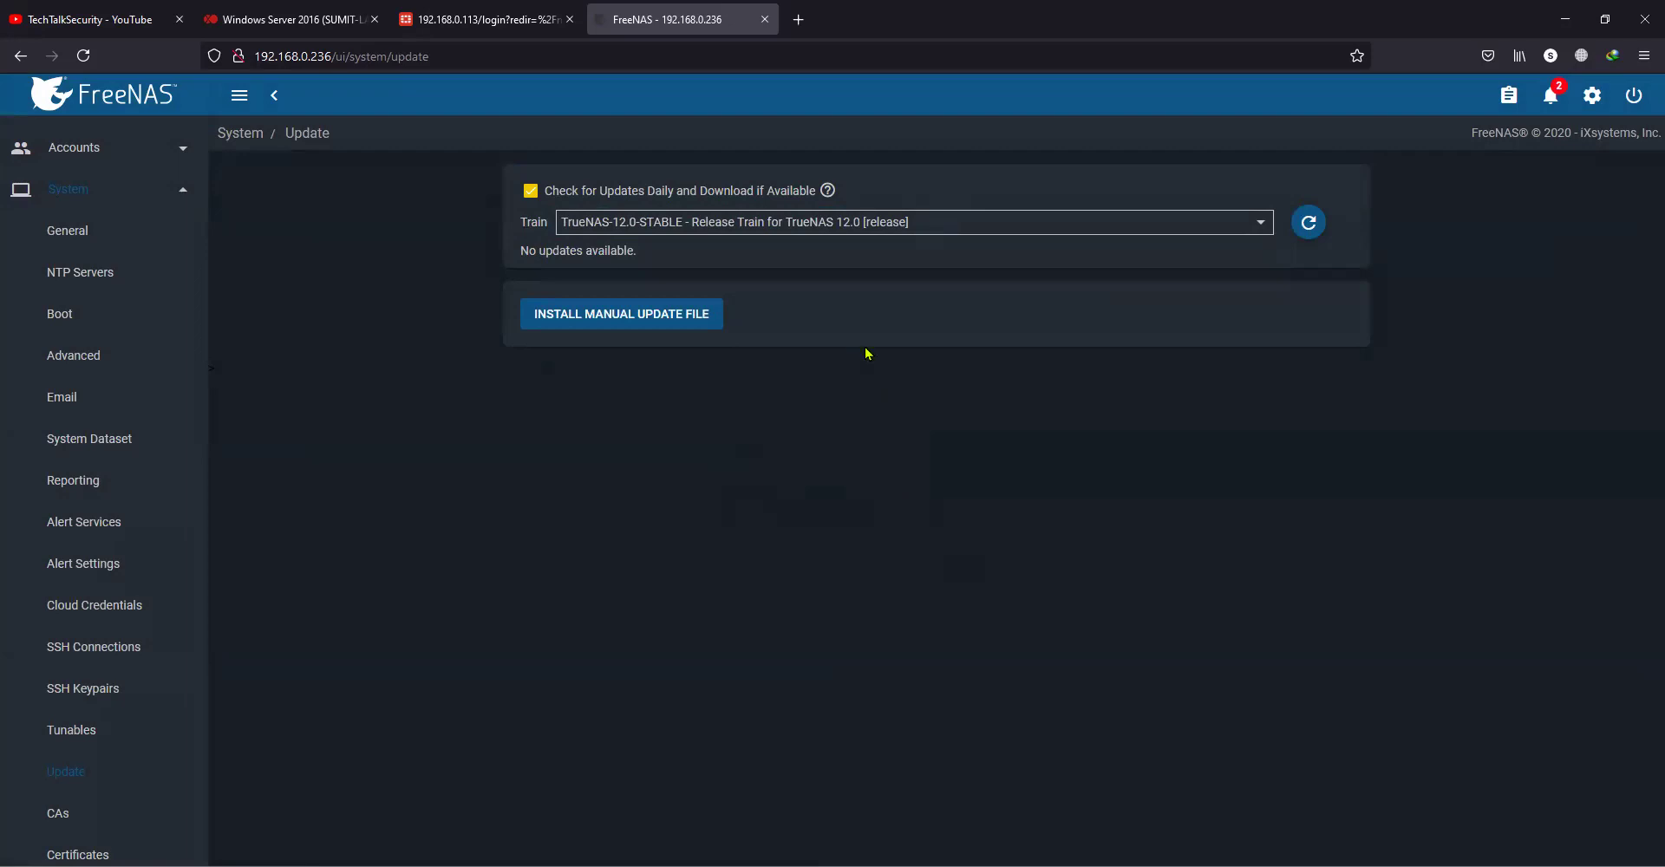
left_click(805, 230)
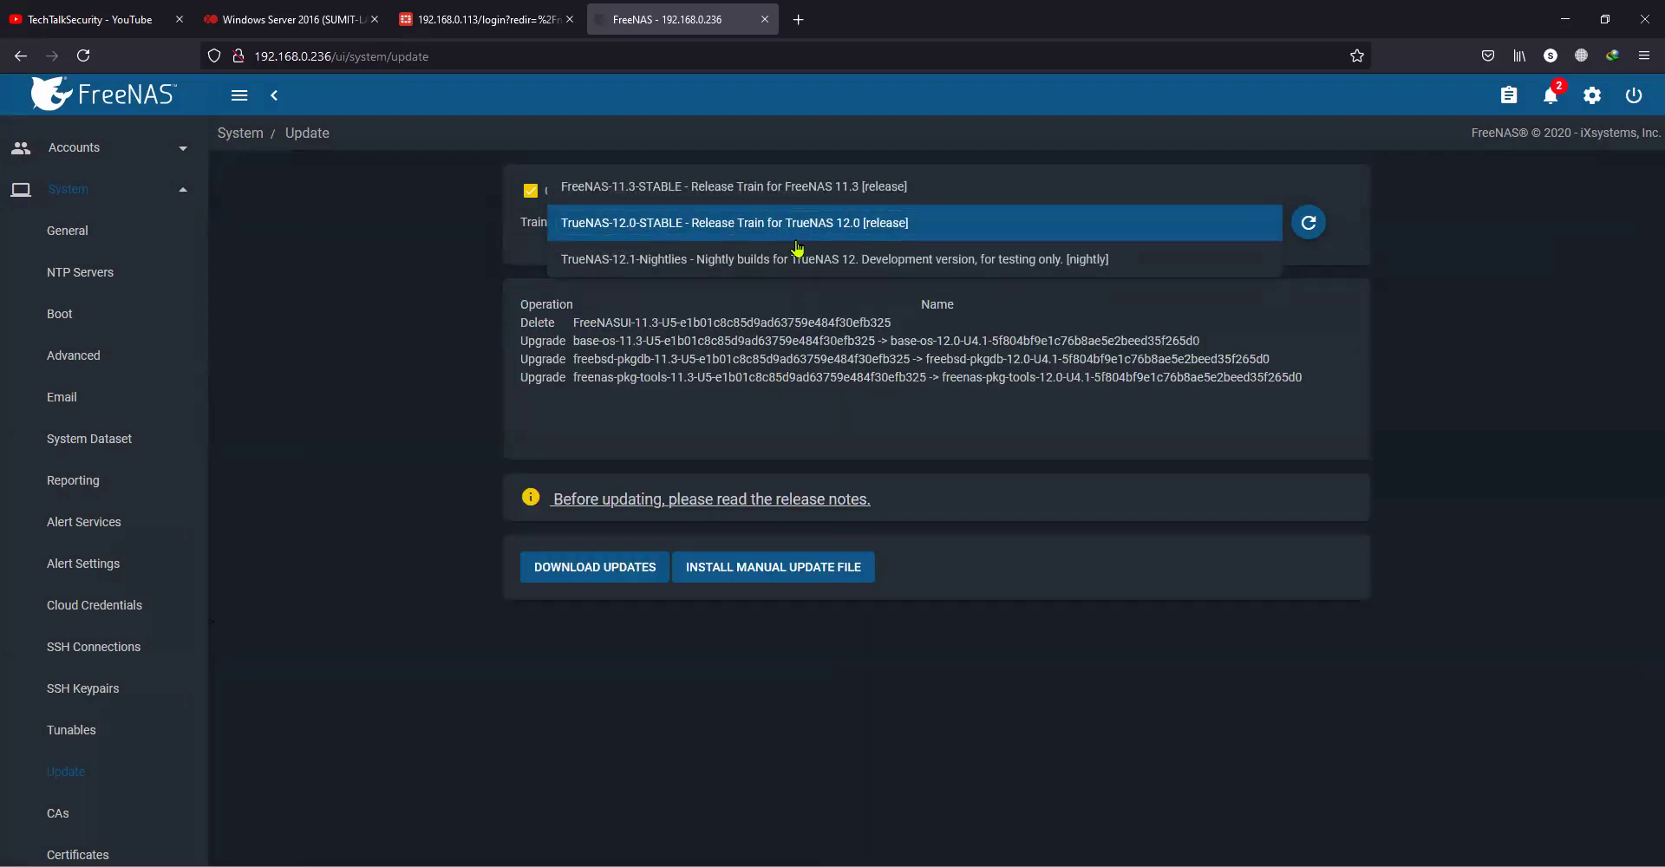
left_click(358, 404)
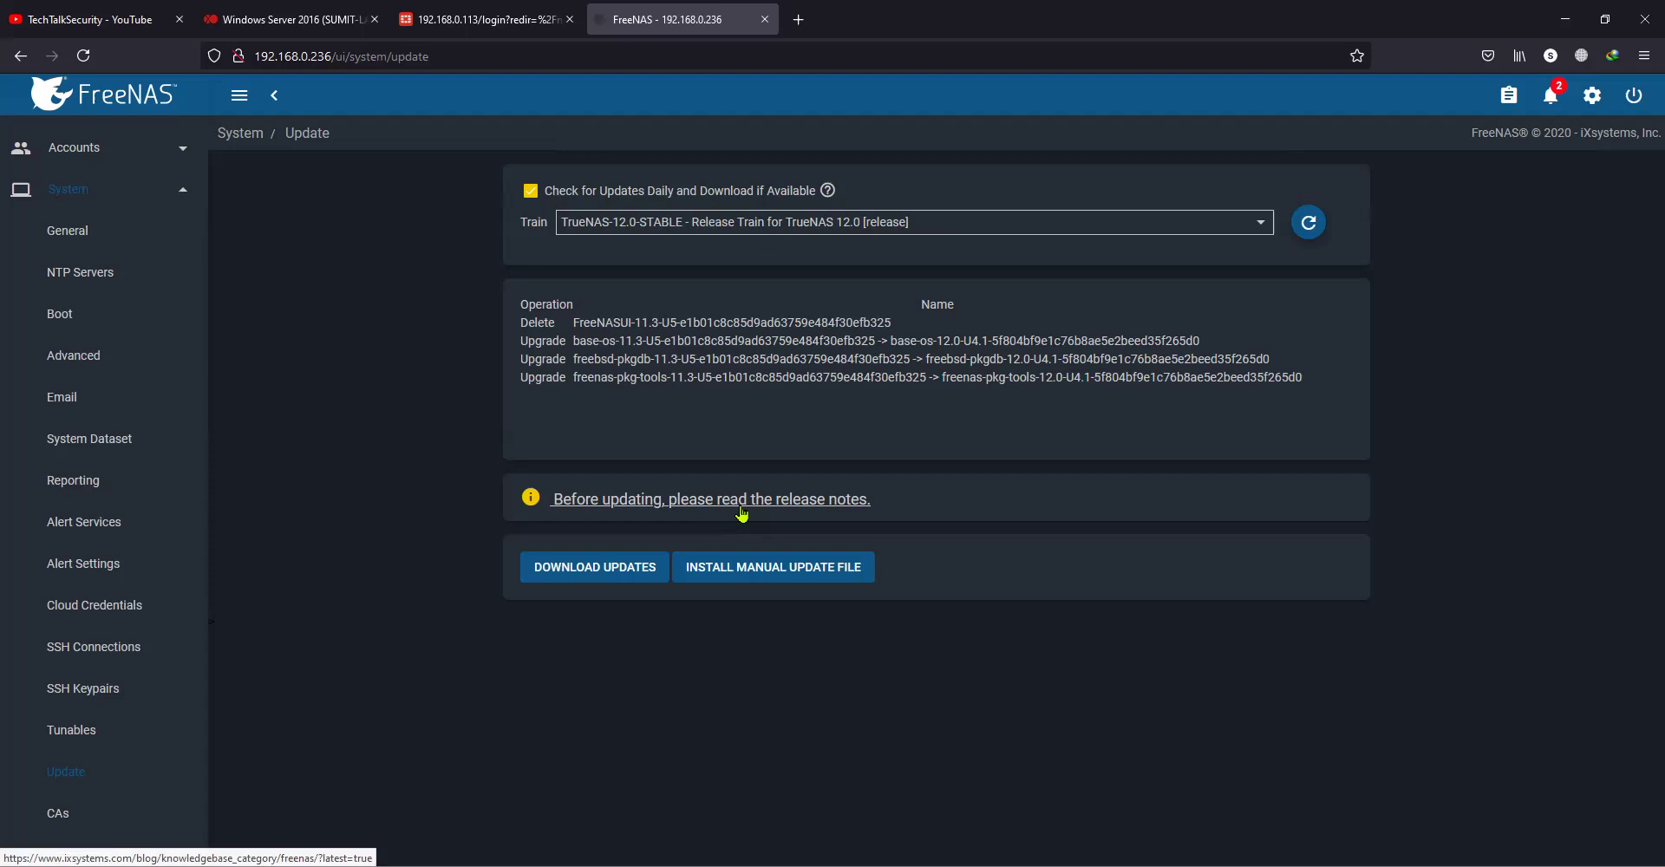
Step: Start the update download and save the system configuration file with the Password Secret Seed included
left_click(626, 573)
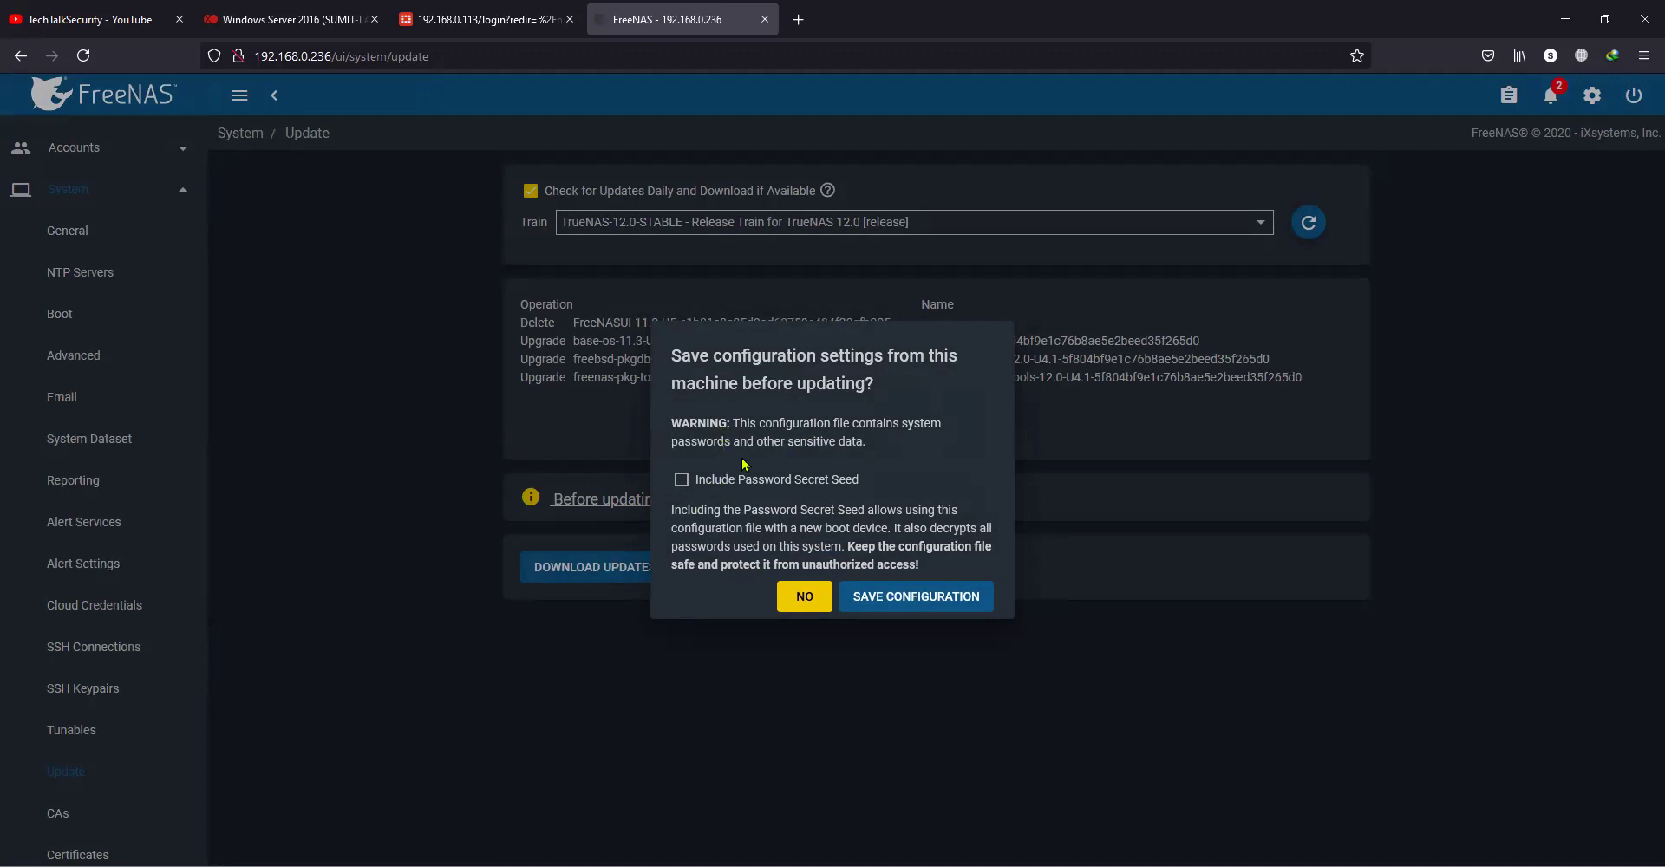
left_click(681, 483)
left_click(896, 598)
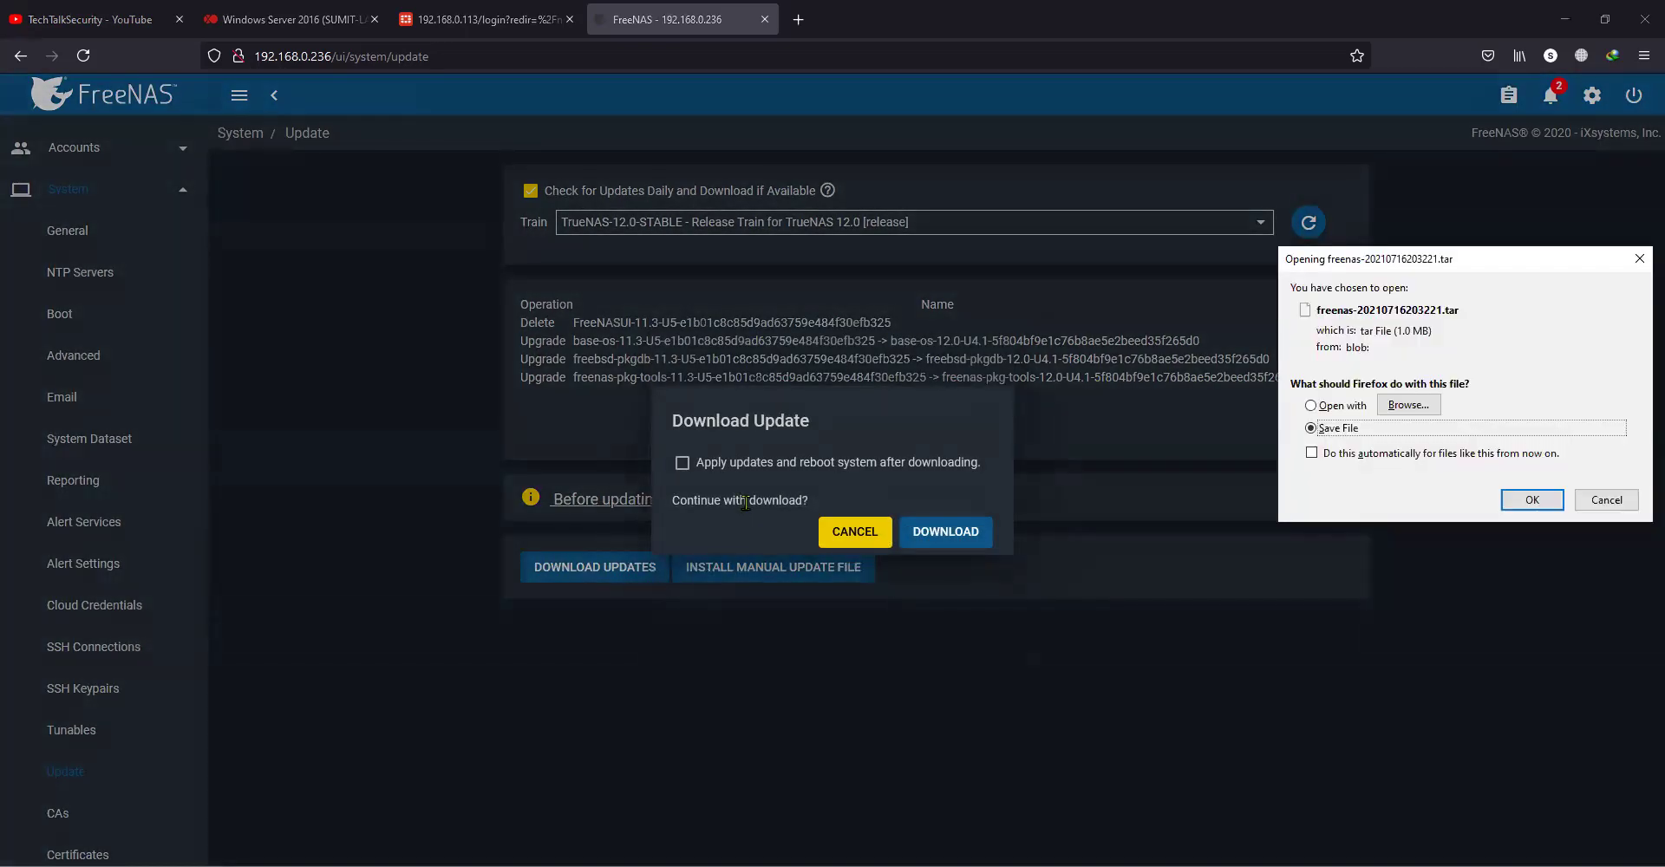
left_click(1532, 500)
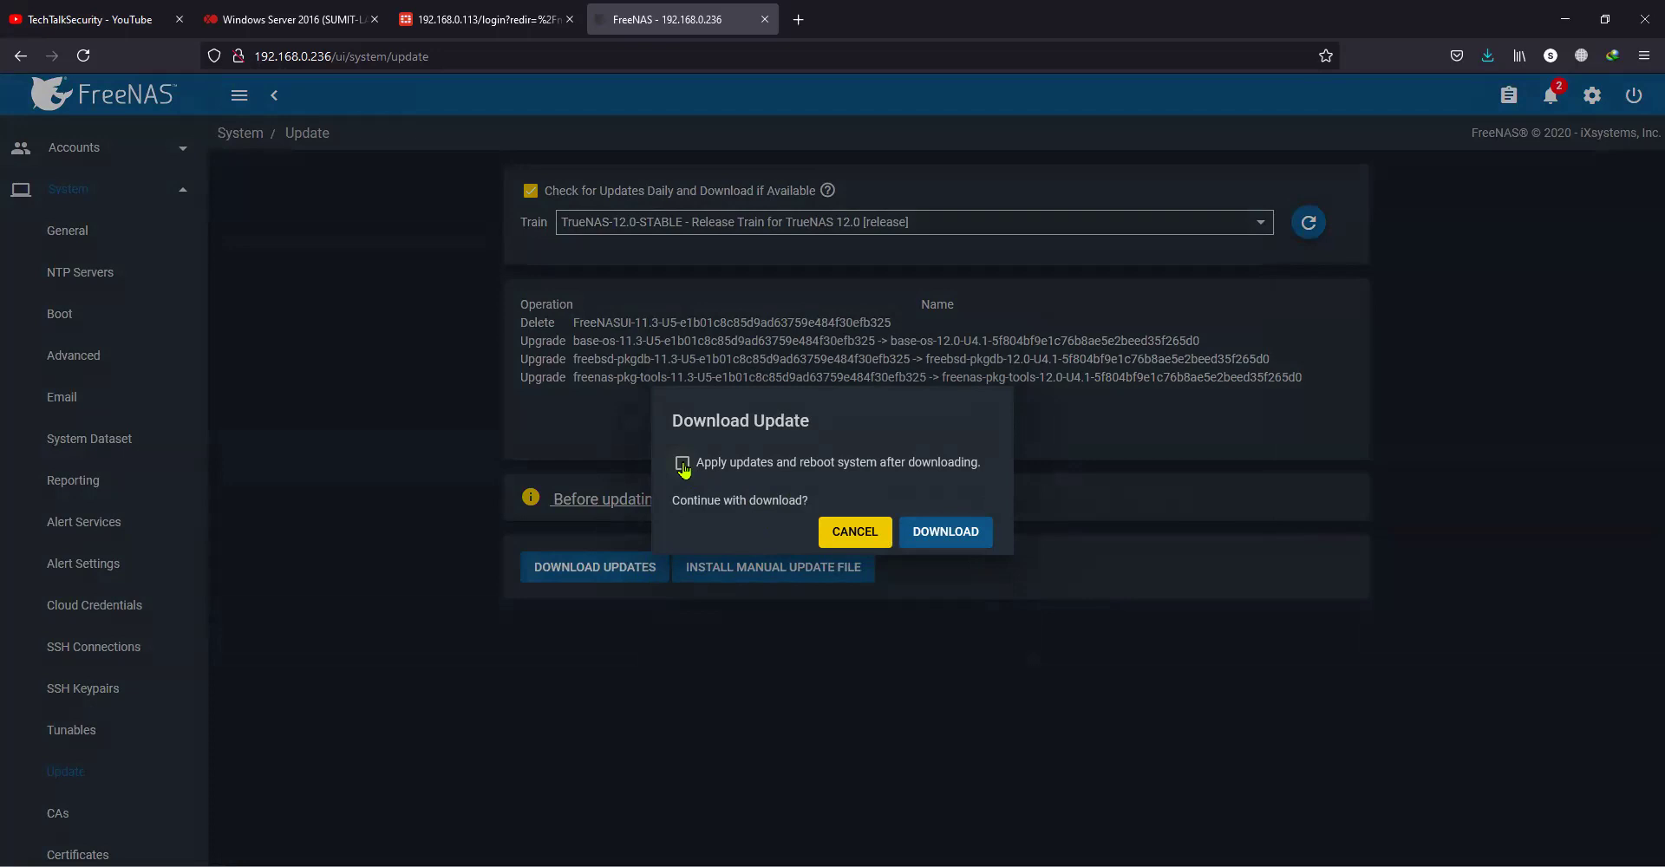
Step: Try to download the update with updates applied and the system rebooted after downloading
left_click(682, 465)
left_click(943, 537)
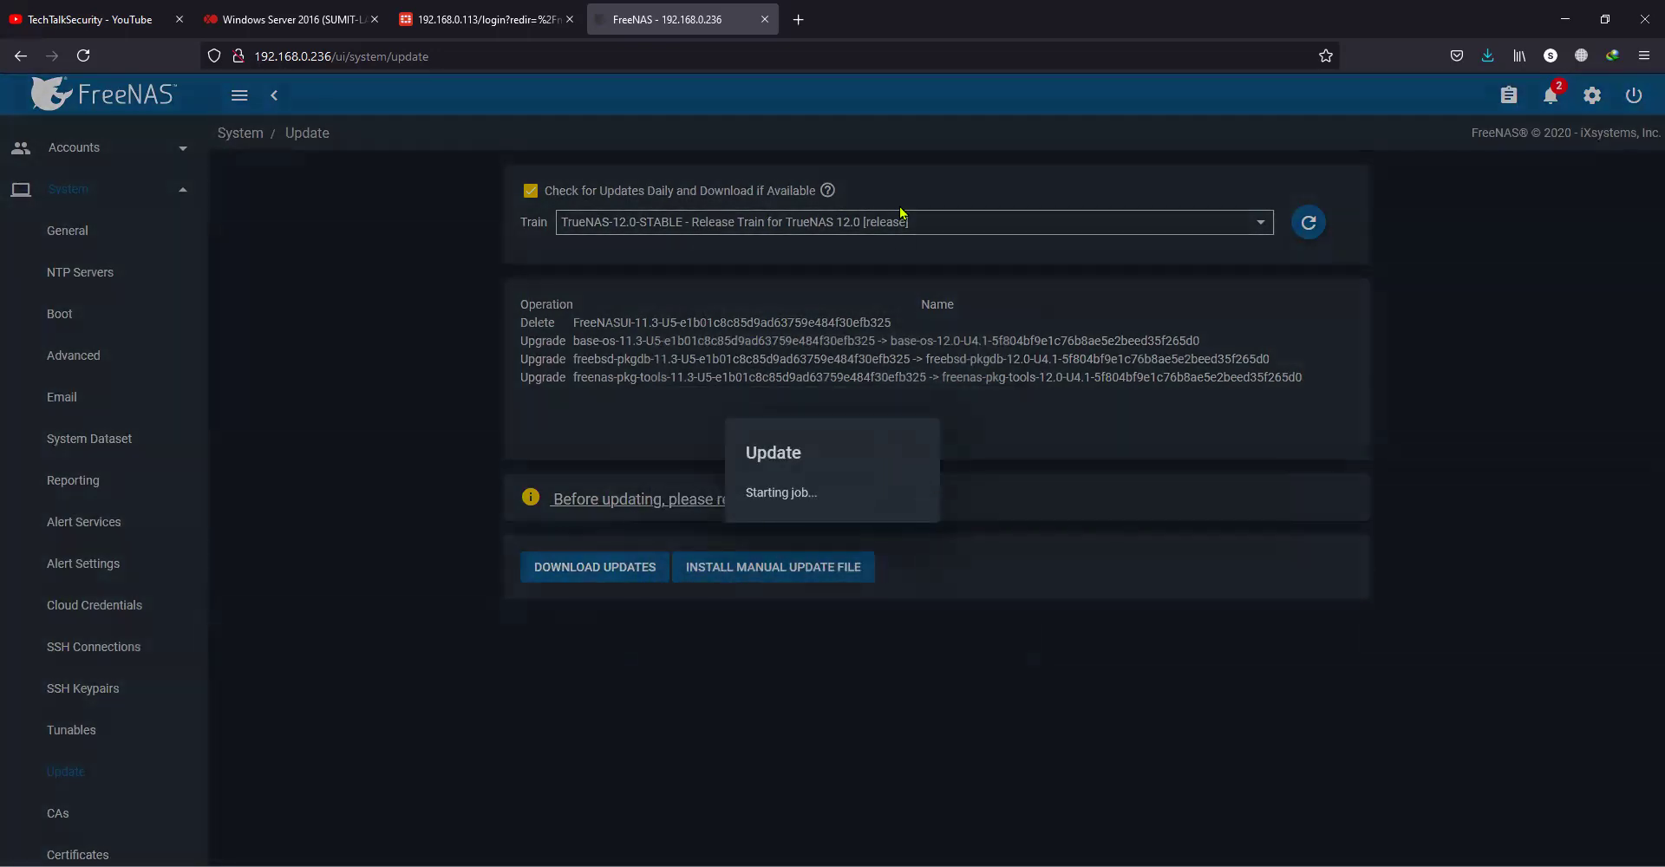
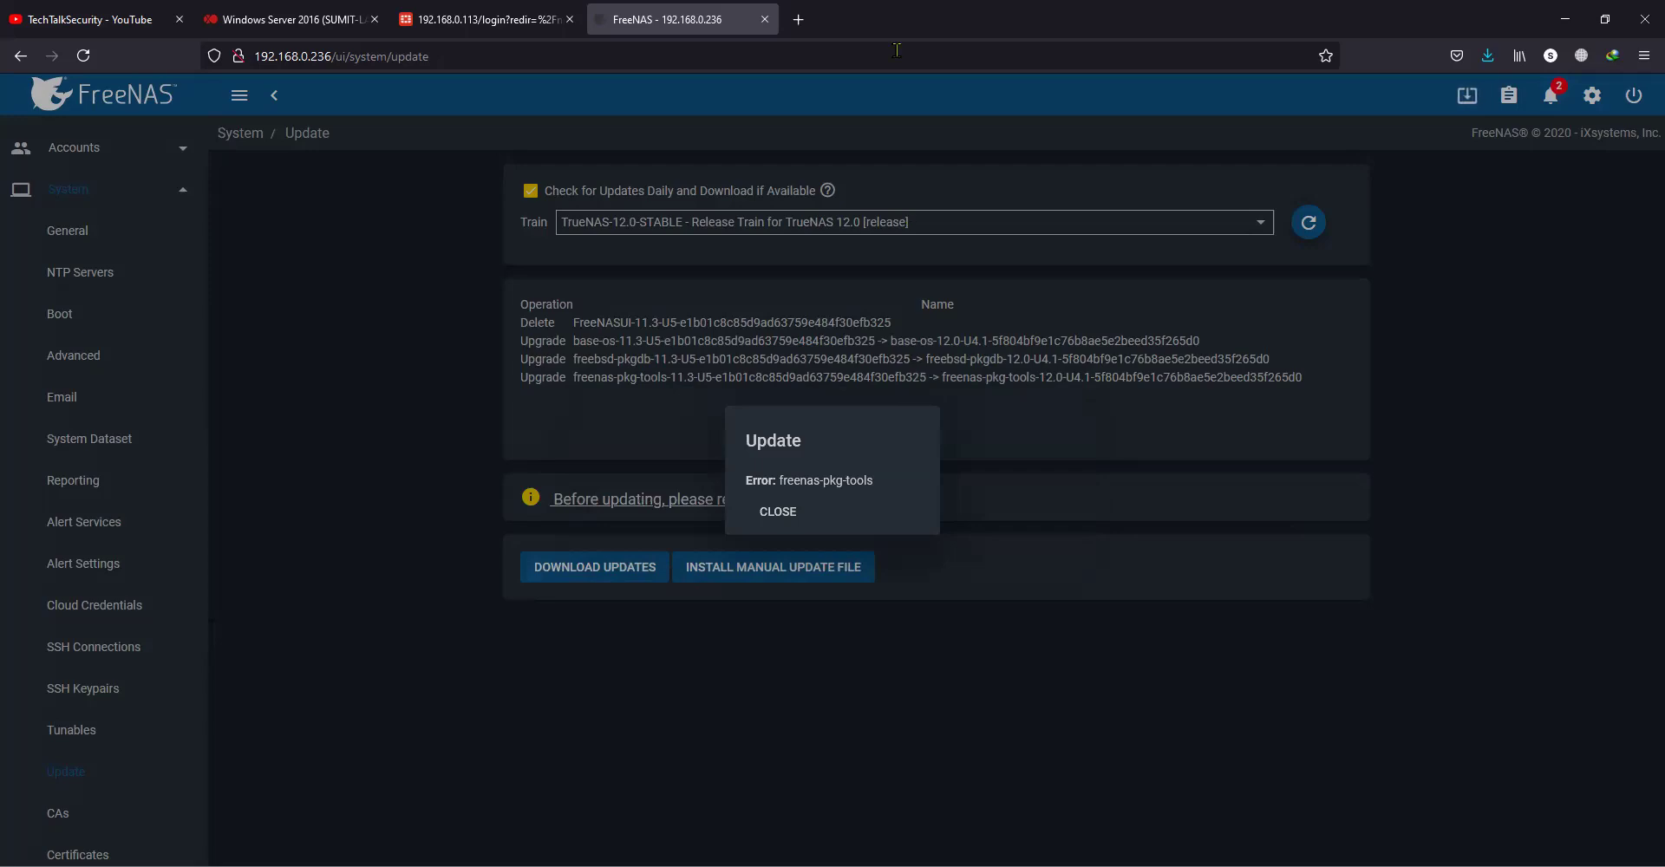
left_click(778, 518)
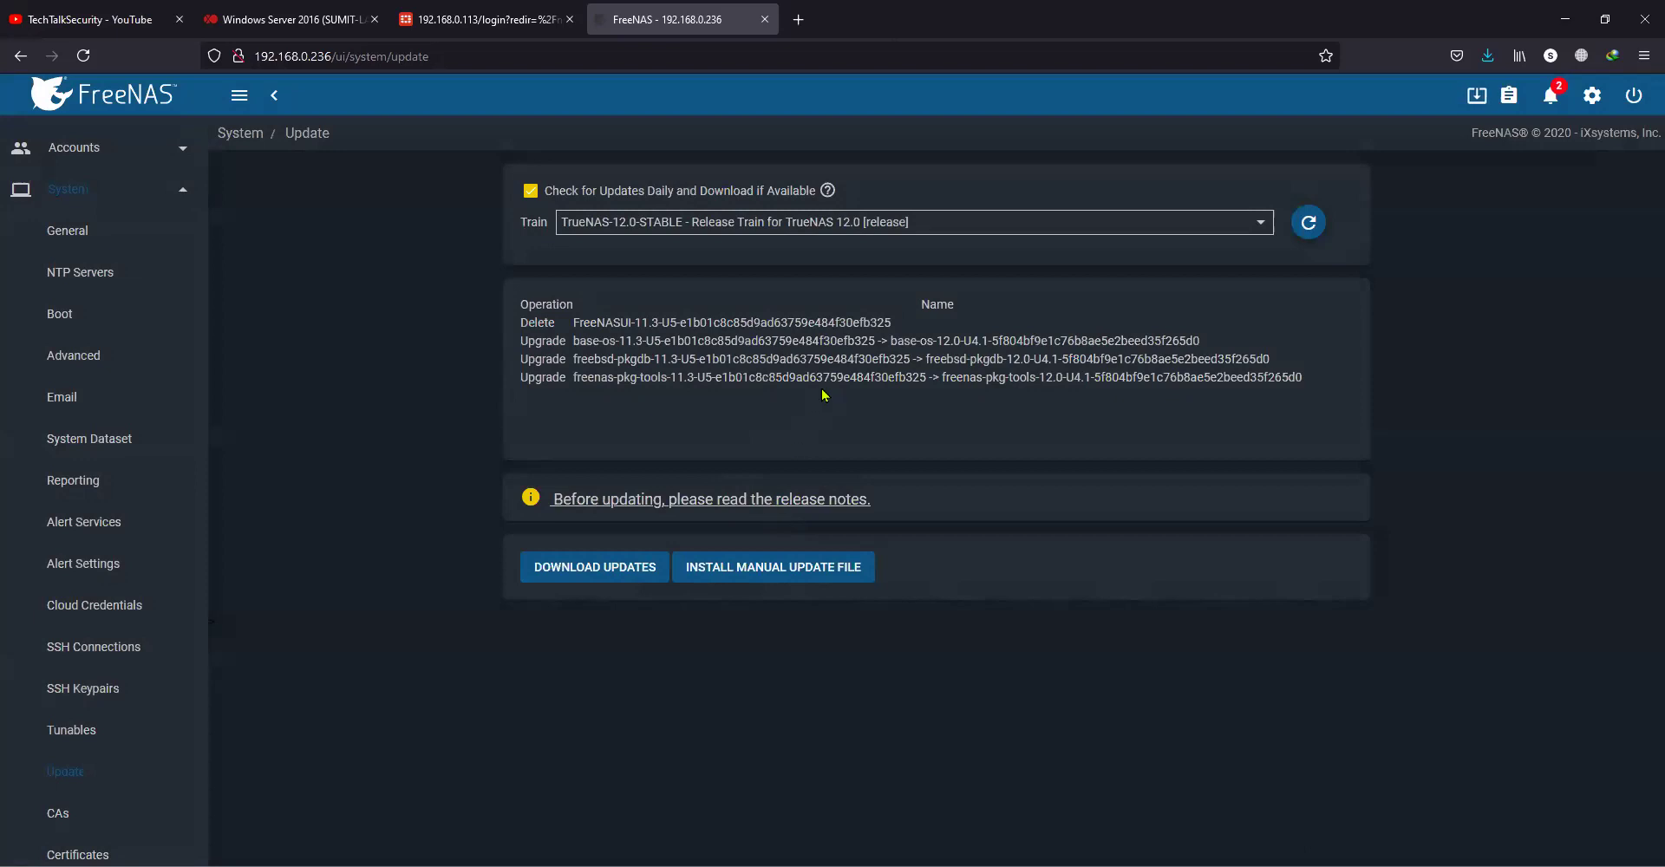
Step: Restart the update download without saving the configuration, with updates applied and the system rebooted after downloading
left_click(625, 568)
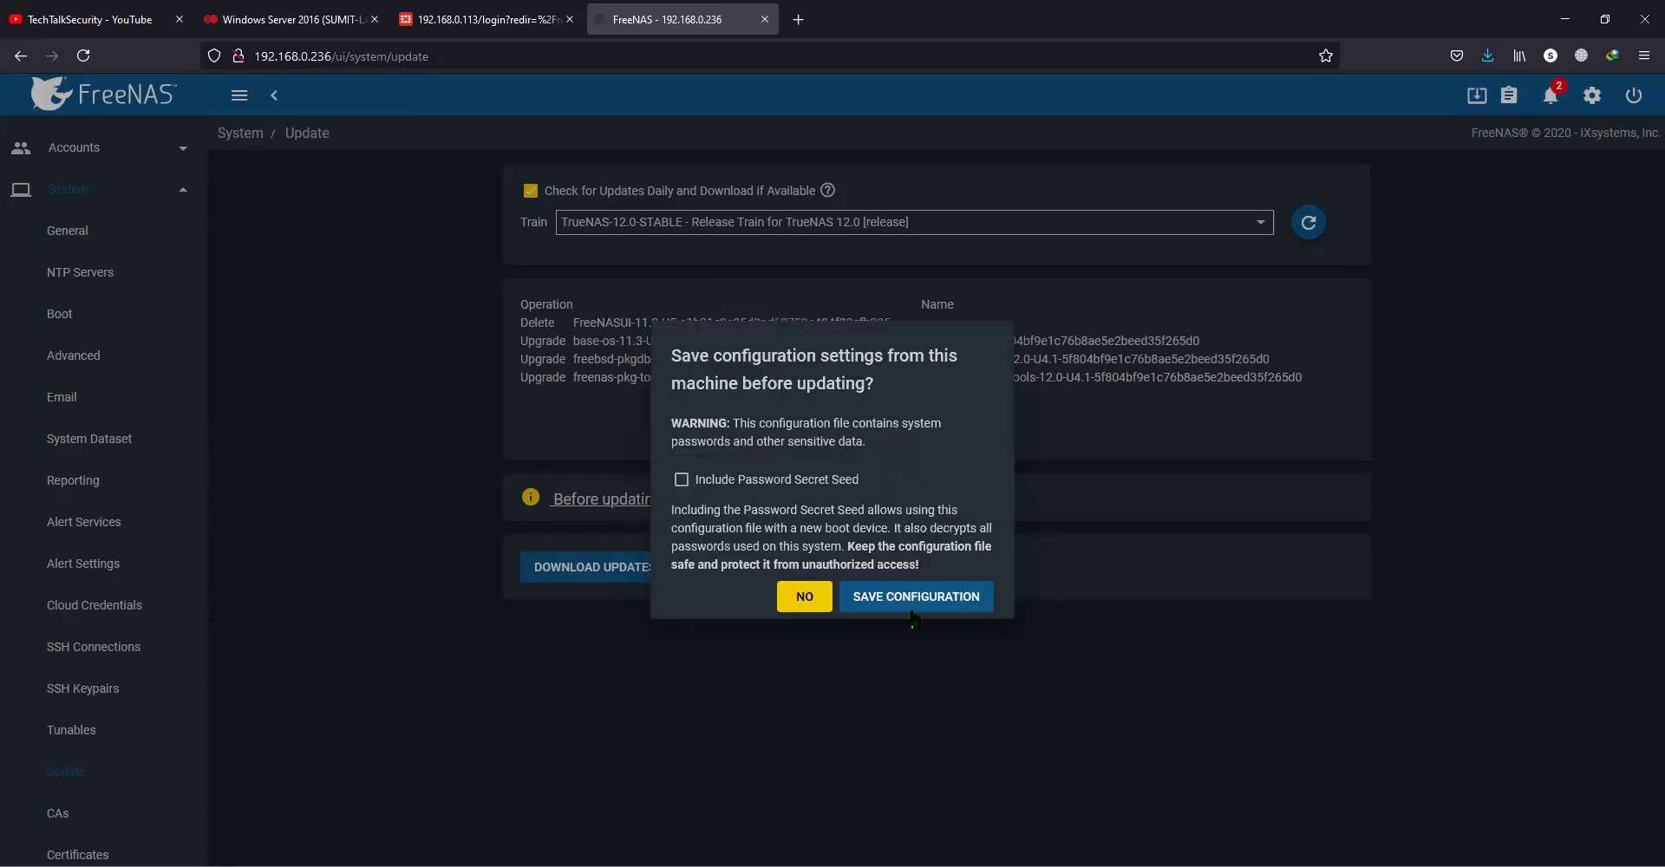
left_click(805, 598)
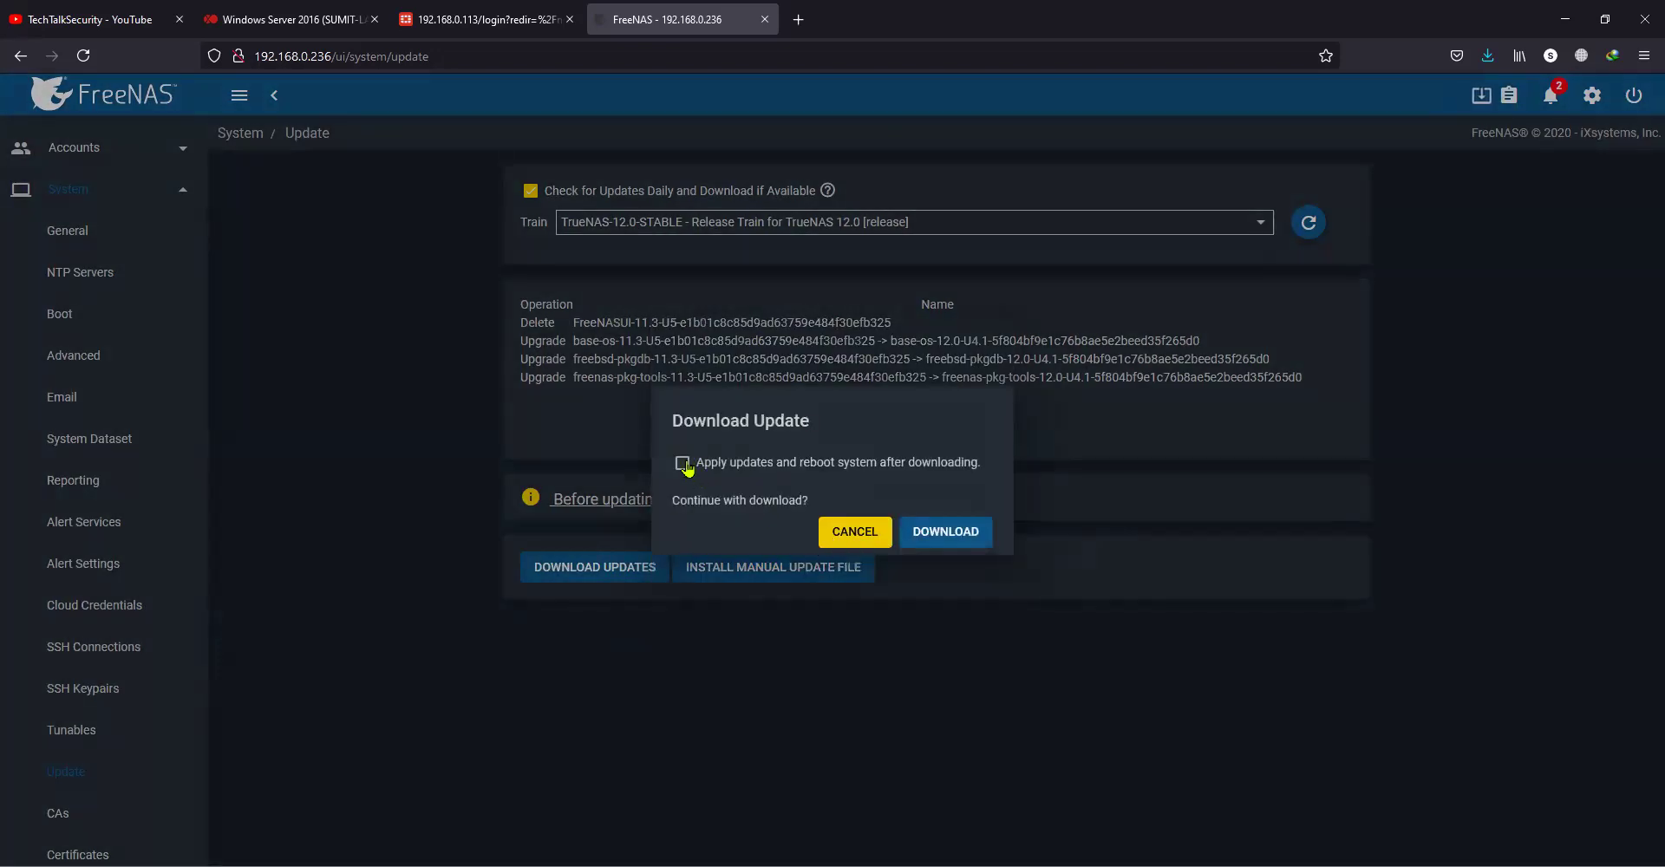
left_click(946, 532)
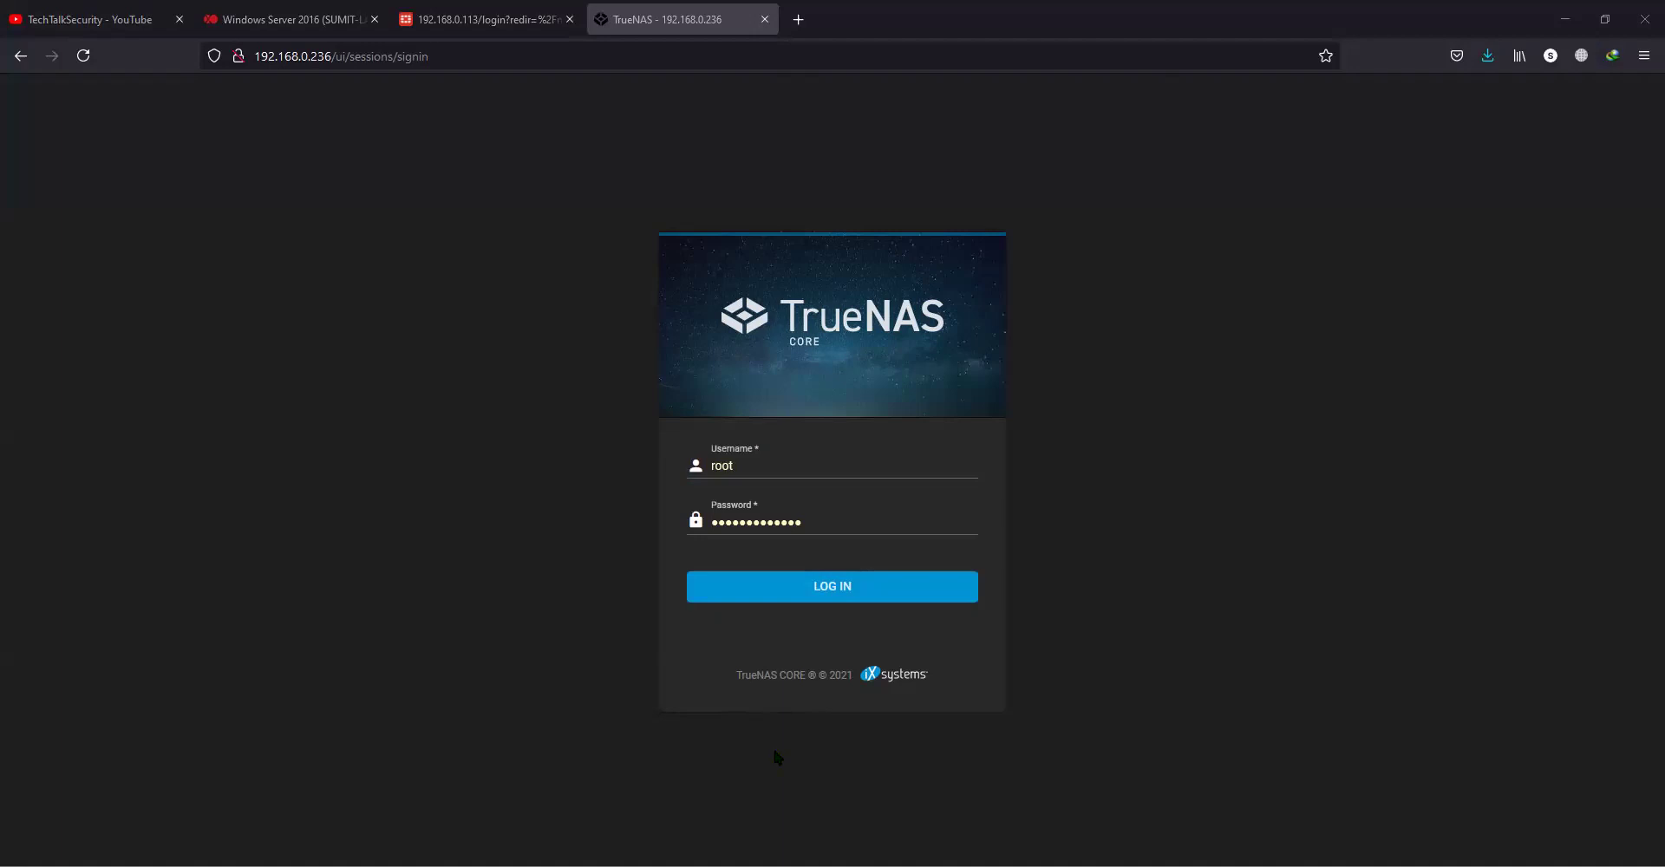
Step: Log in as root with the saved password, dismiss the welcome dialog and check the installed version
left_click(798, 586)
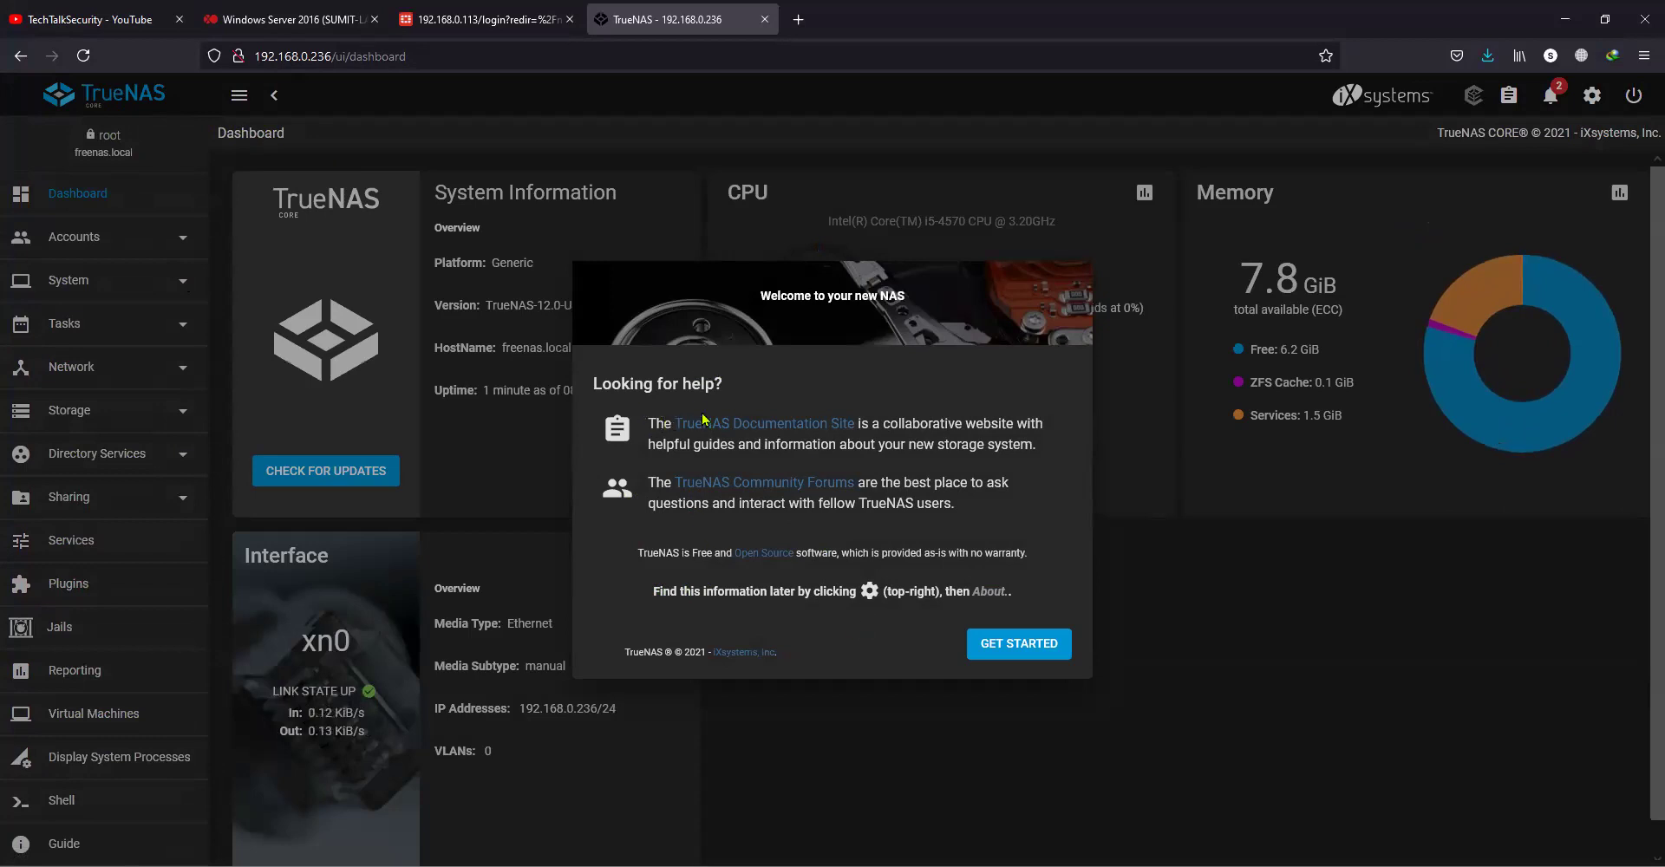
left_click(991, 652)
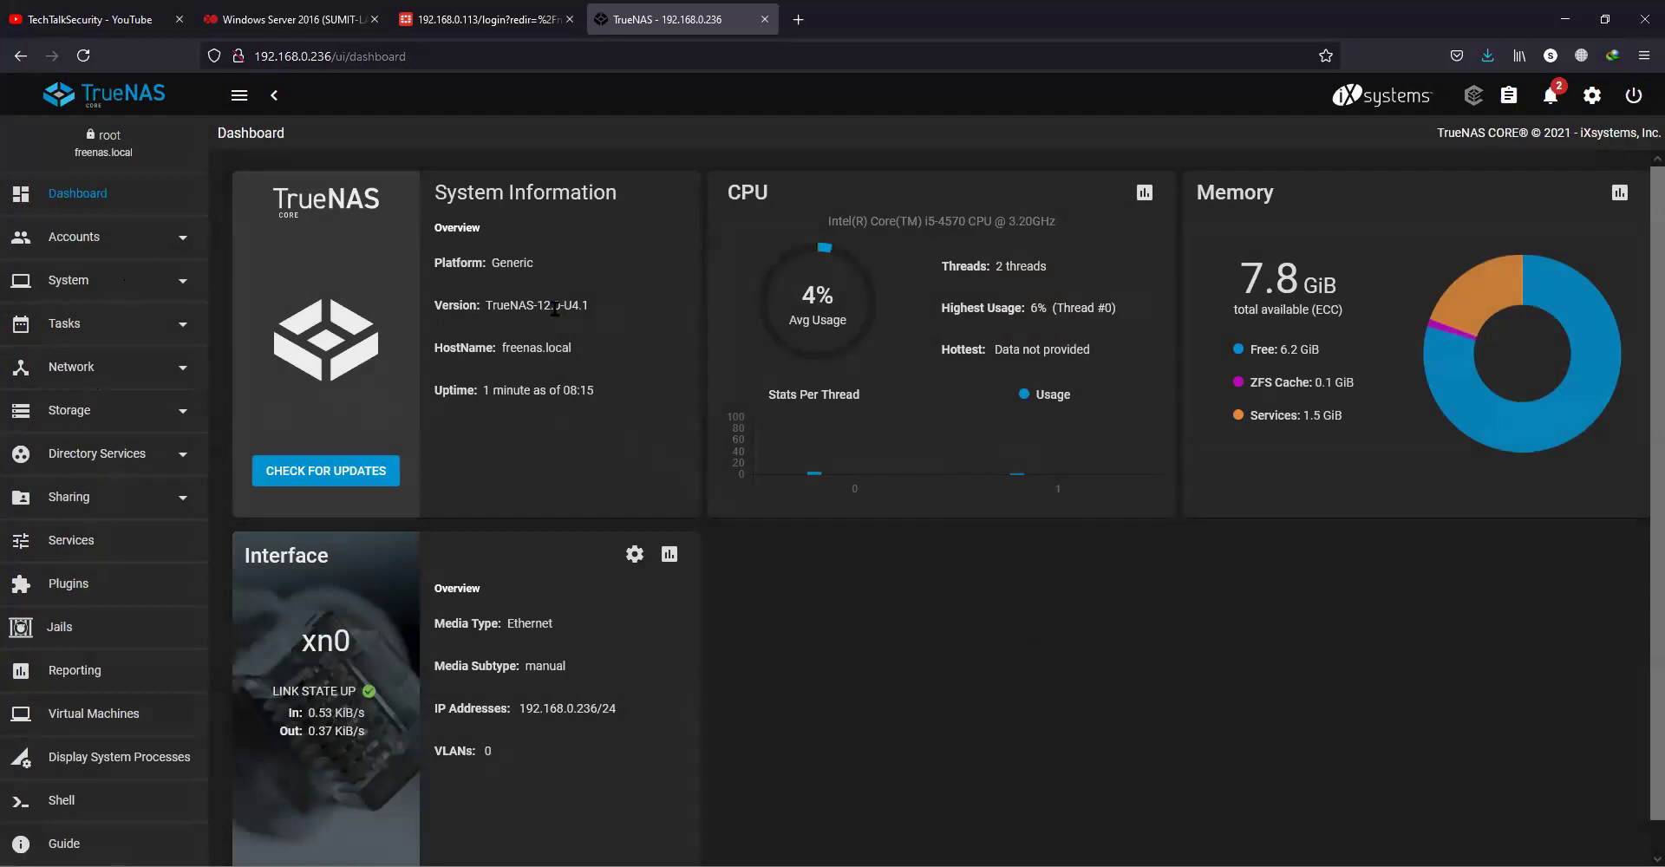
left_click_drag(537, 306, 484, 305)
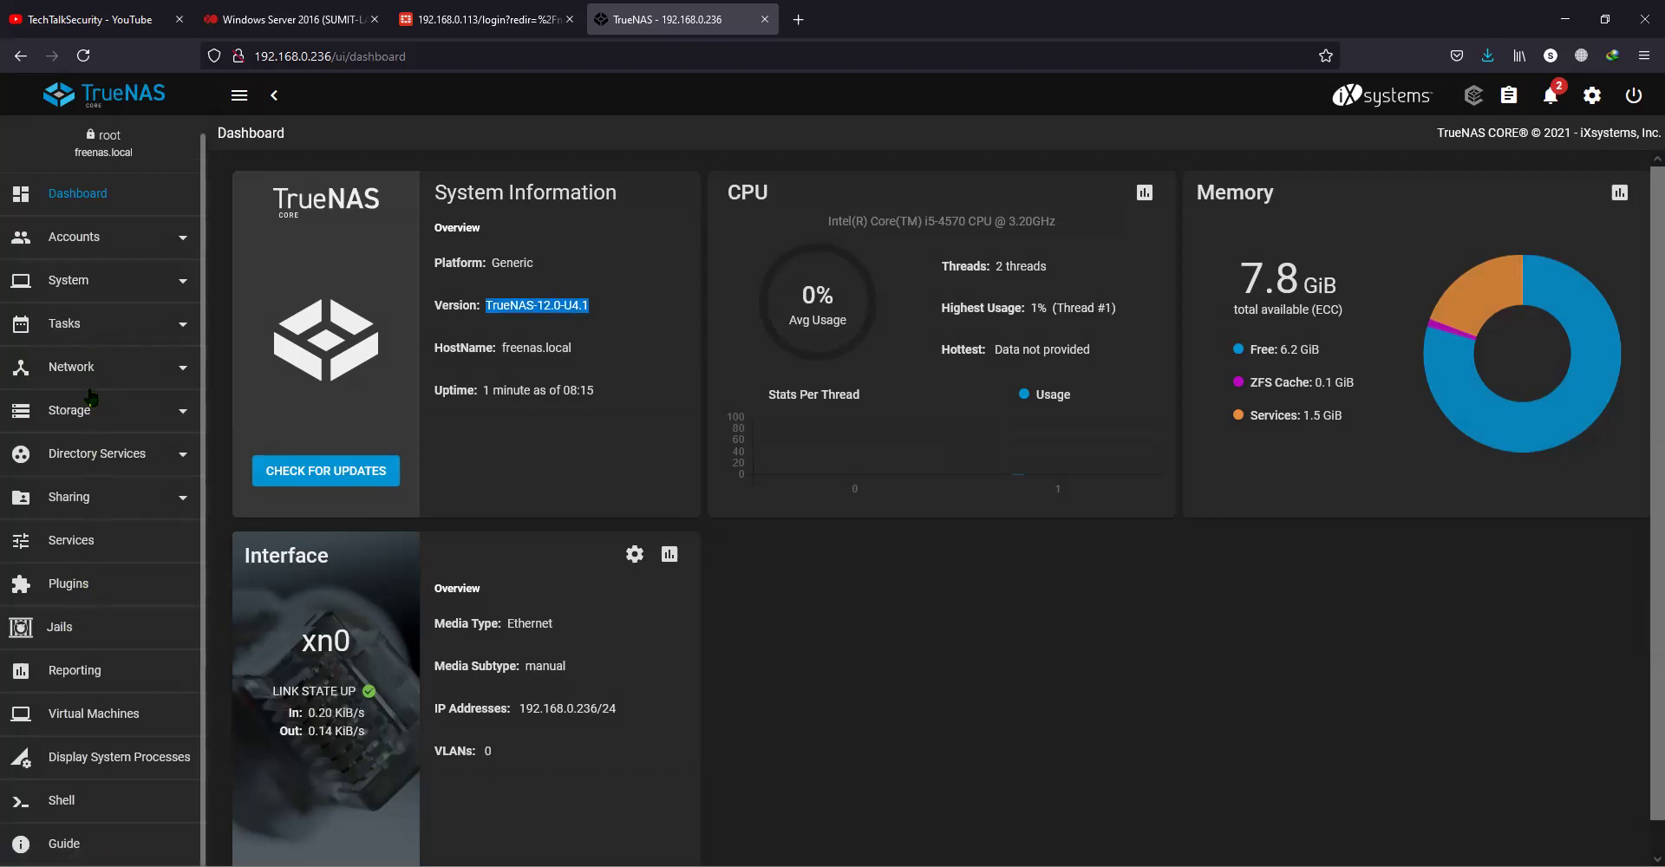
Step: Open the Update page in the system settings, check for updates and examine the current train
left_click(87, 288)
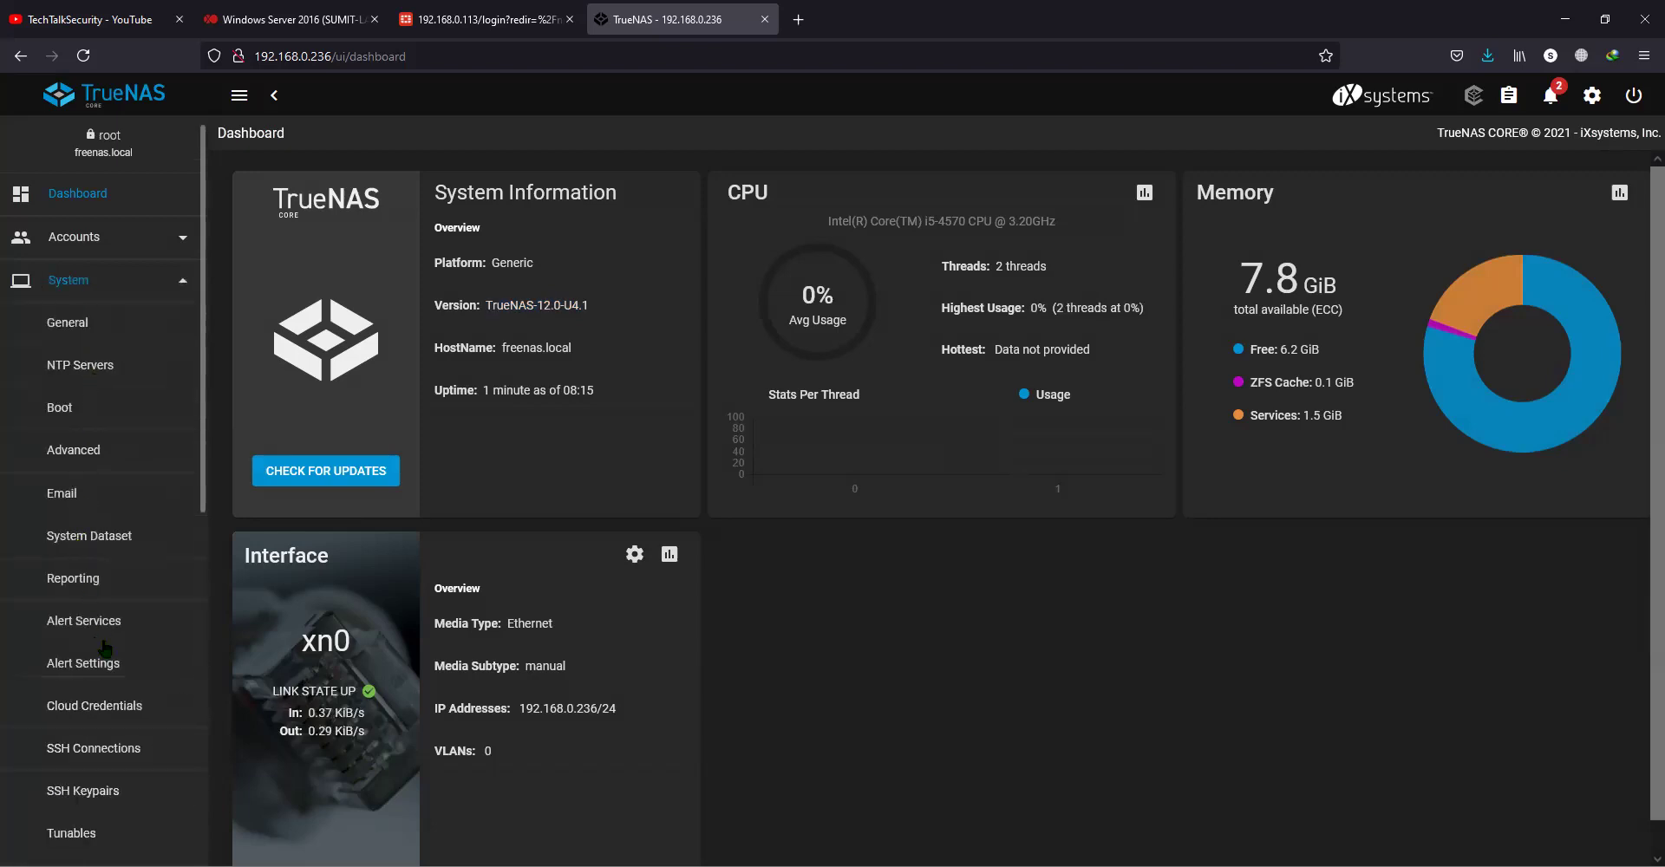
scroll(113, 527, "down", 5)
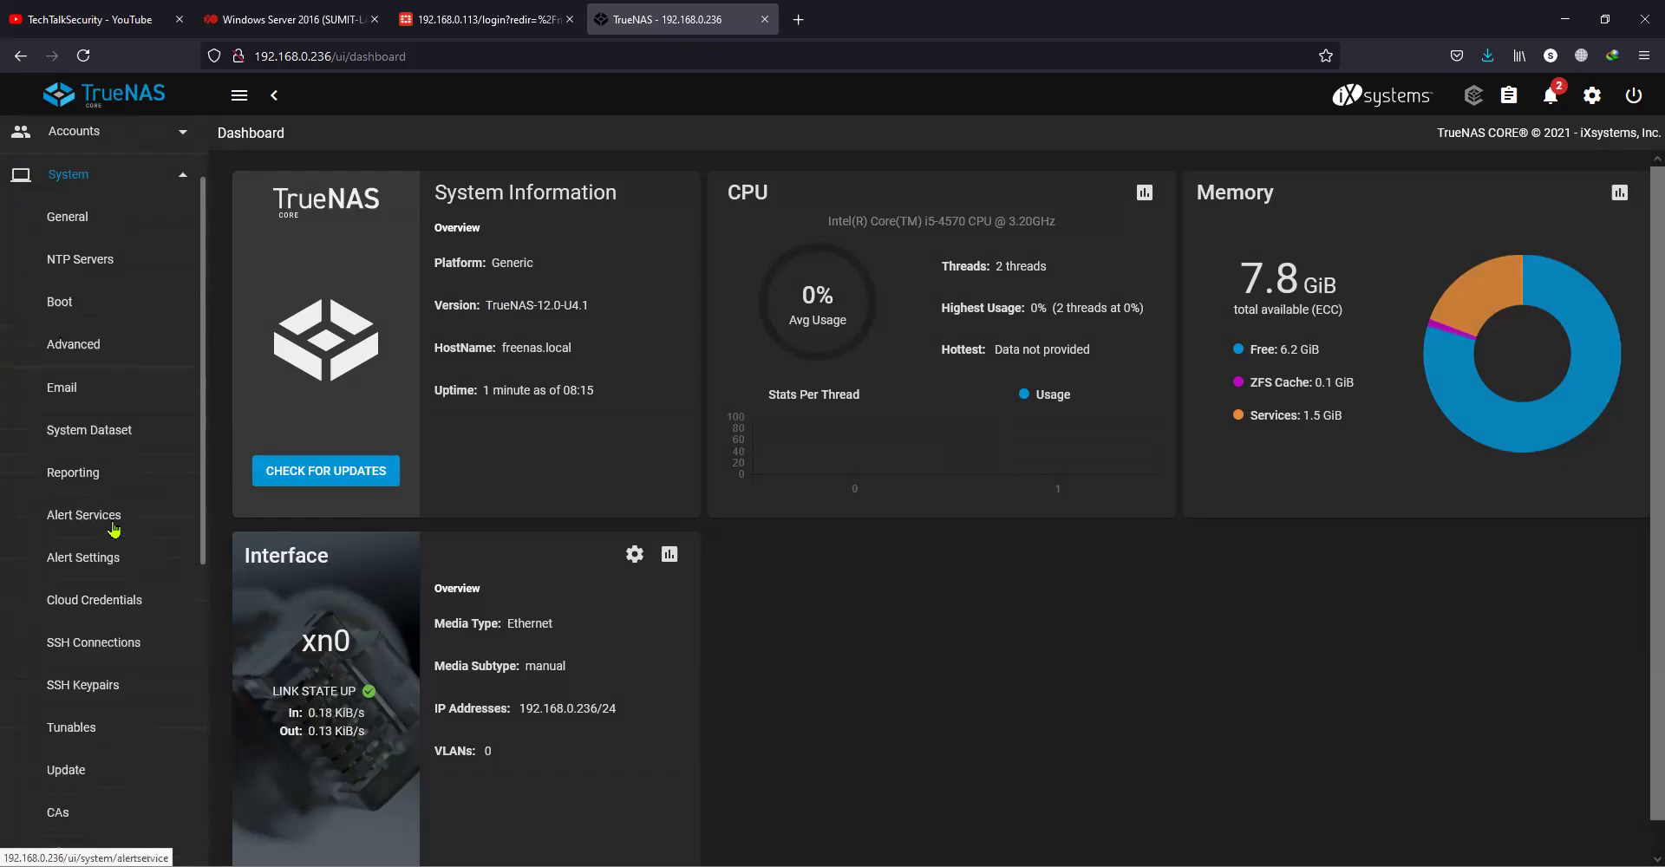
scroll(115, 529, "down", 1)
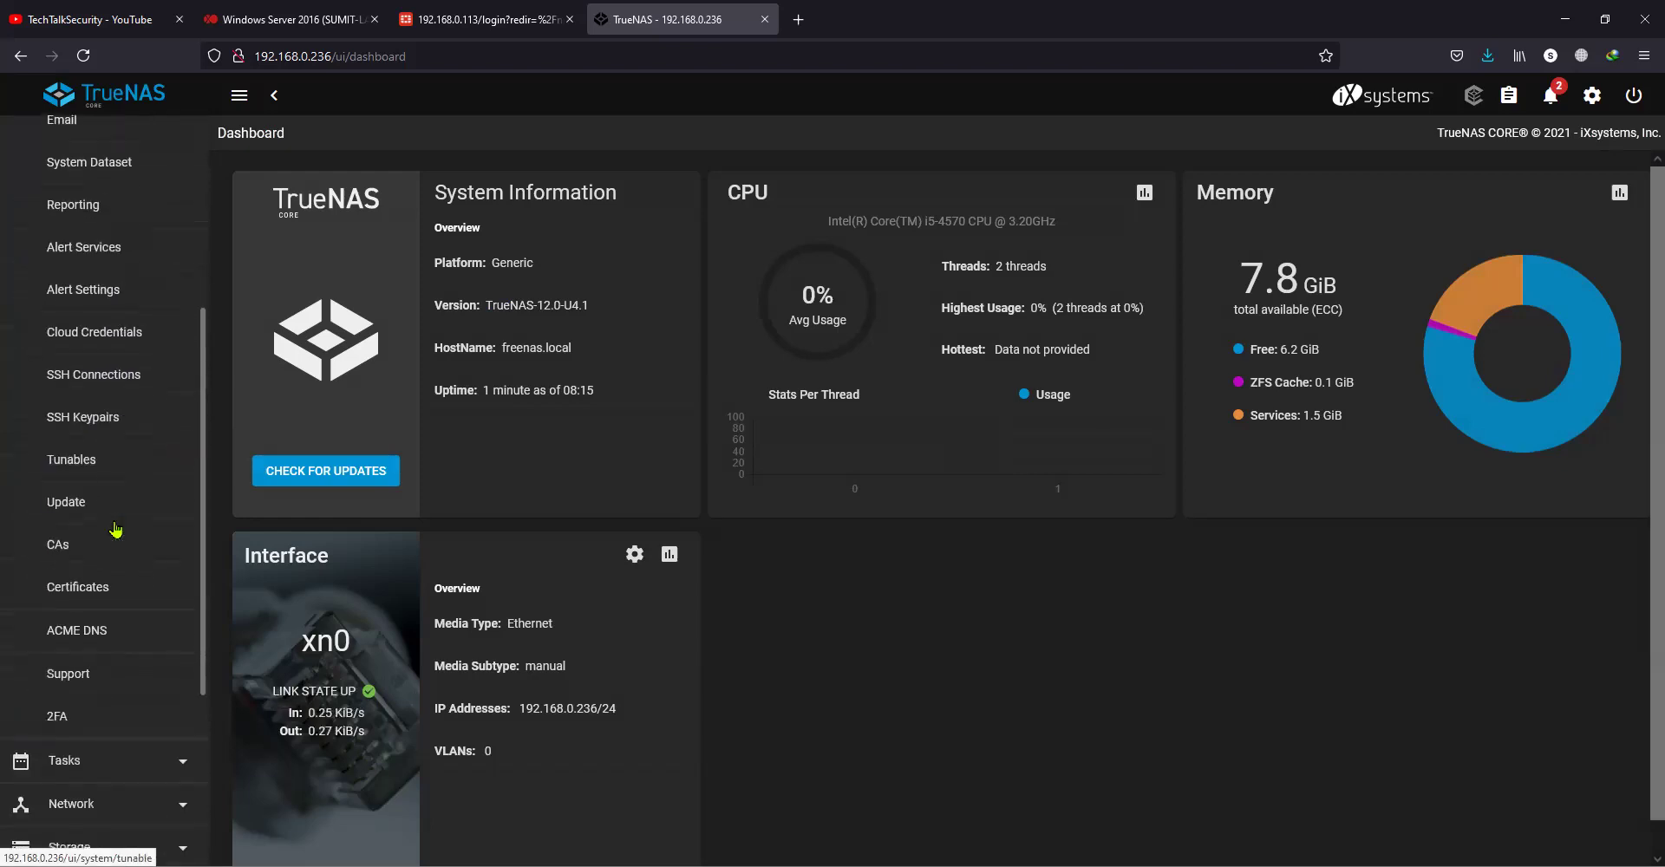
scroll(115, 529, "up", 4)
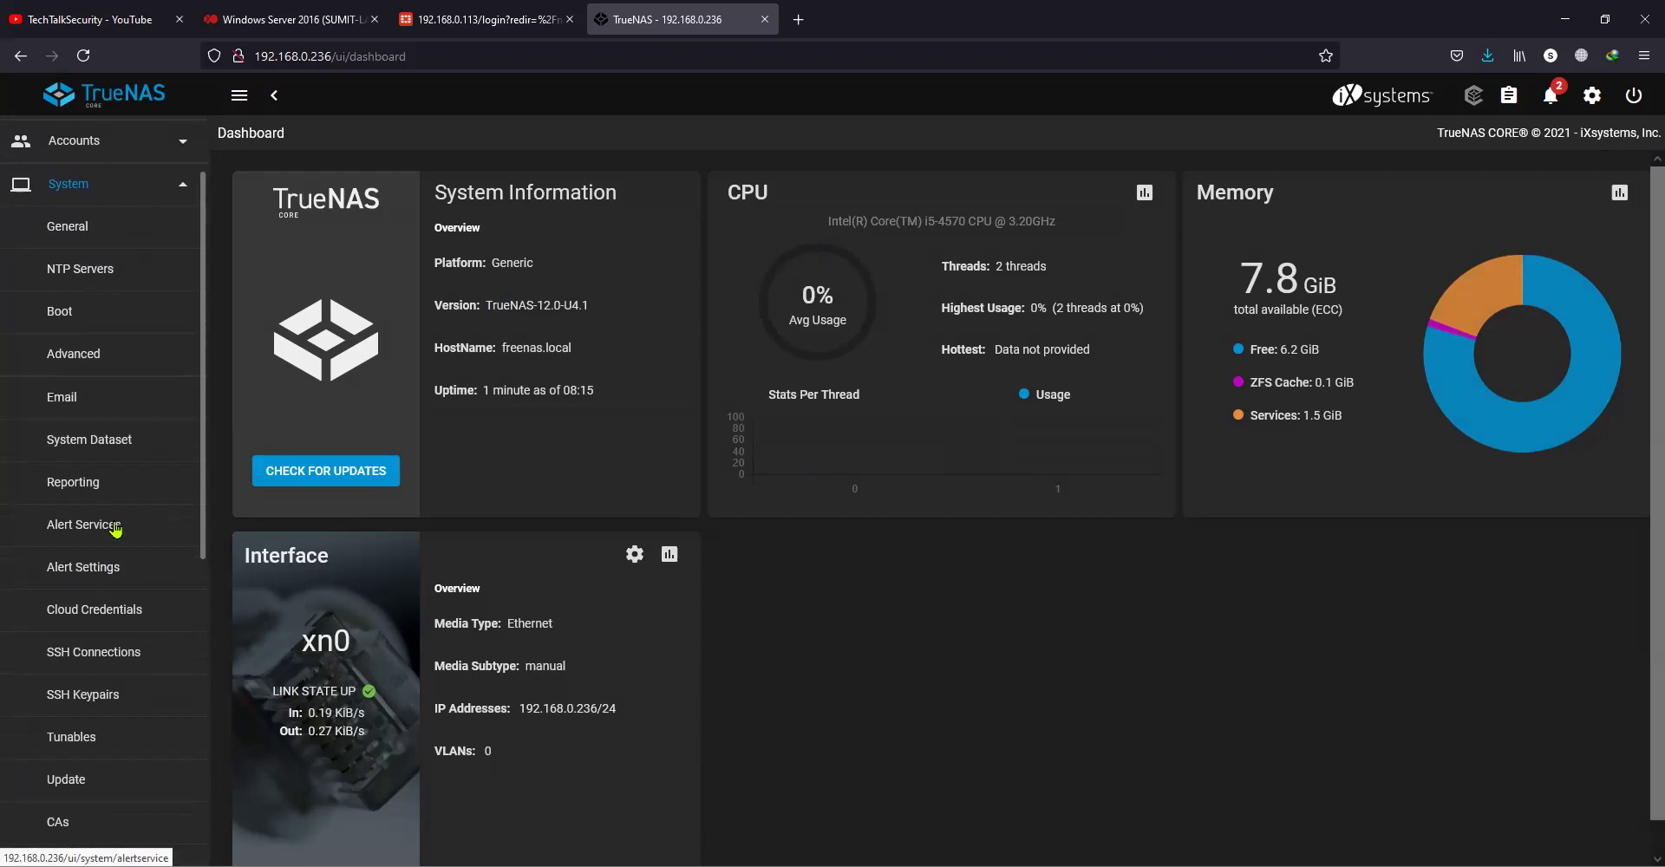
scroll(115, 529, "up", 2)
scroll(115, 529, "down", 1)
scroll(115, 529, "down", 1)
scroll(108, 590, "down", 2)
left_click(69, 677)
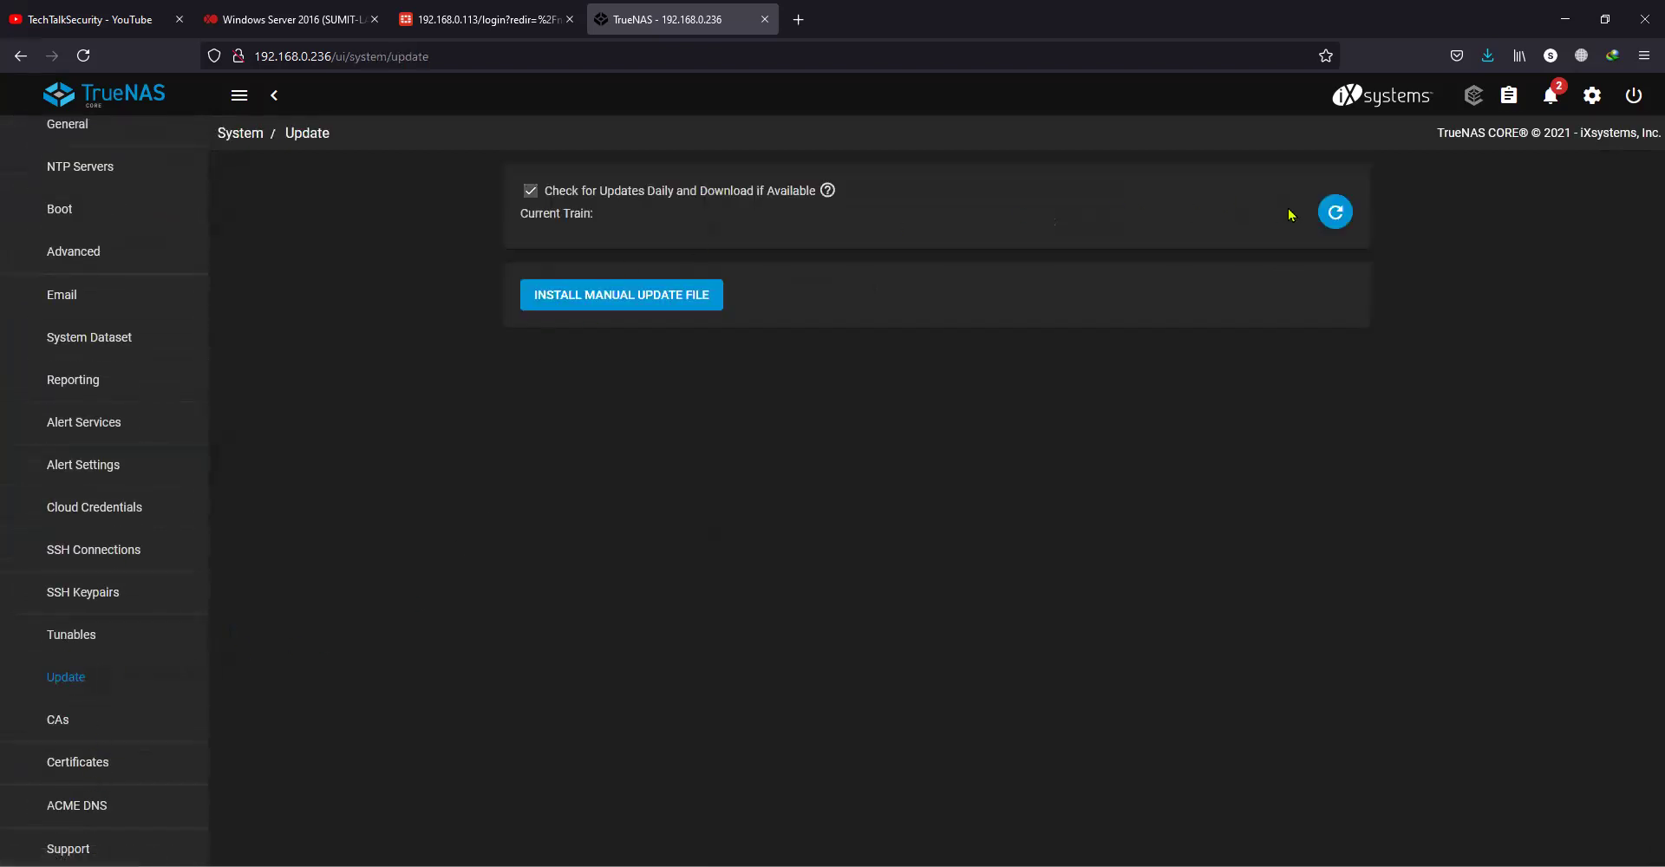
left_click(1336, 212)
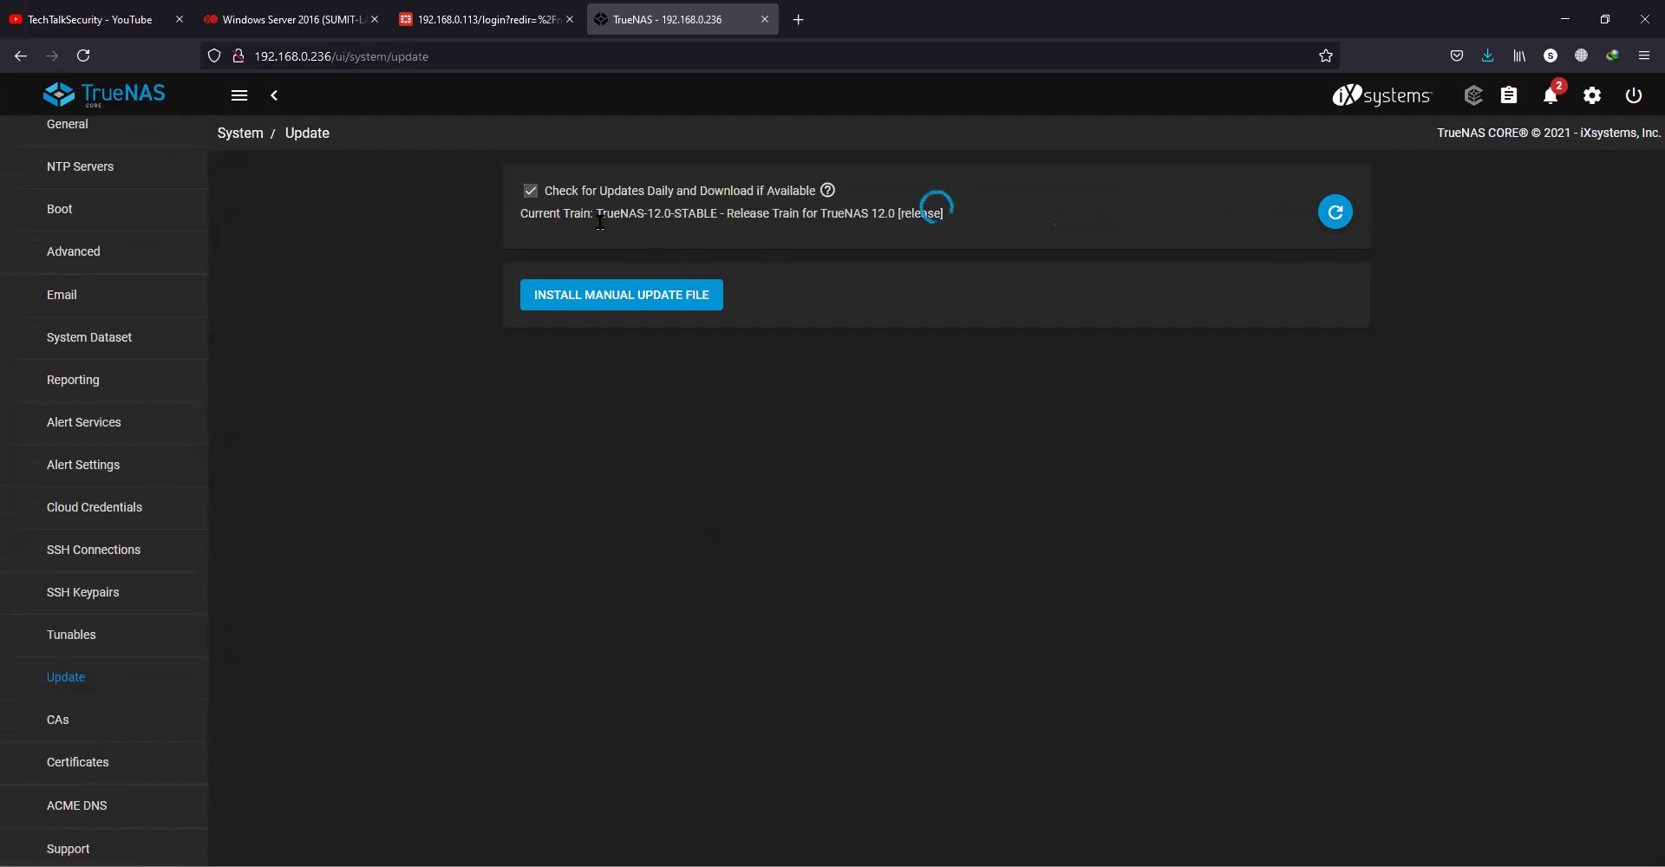
double_click(883, 217)
Step: Return to the dashboard and check the version number in the System Information card
scroll(94, 178, "up", 5)
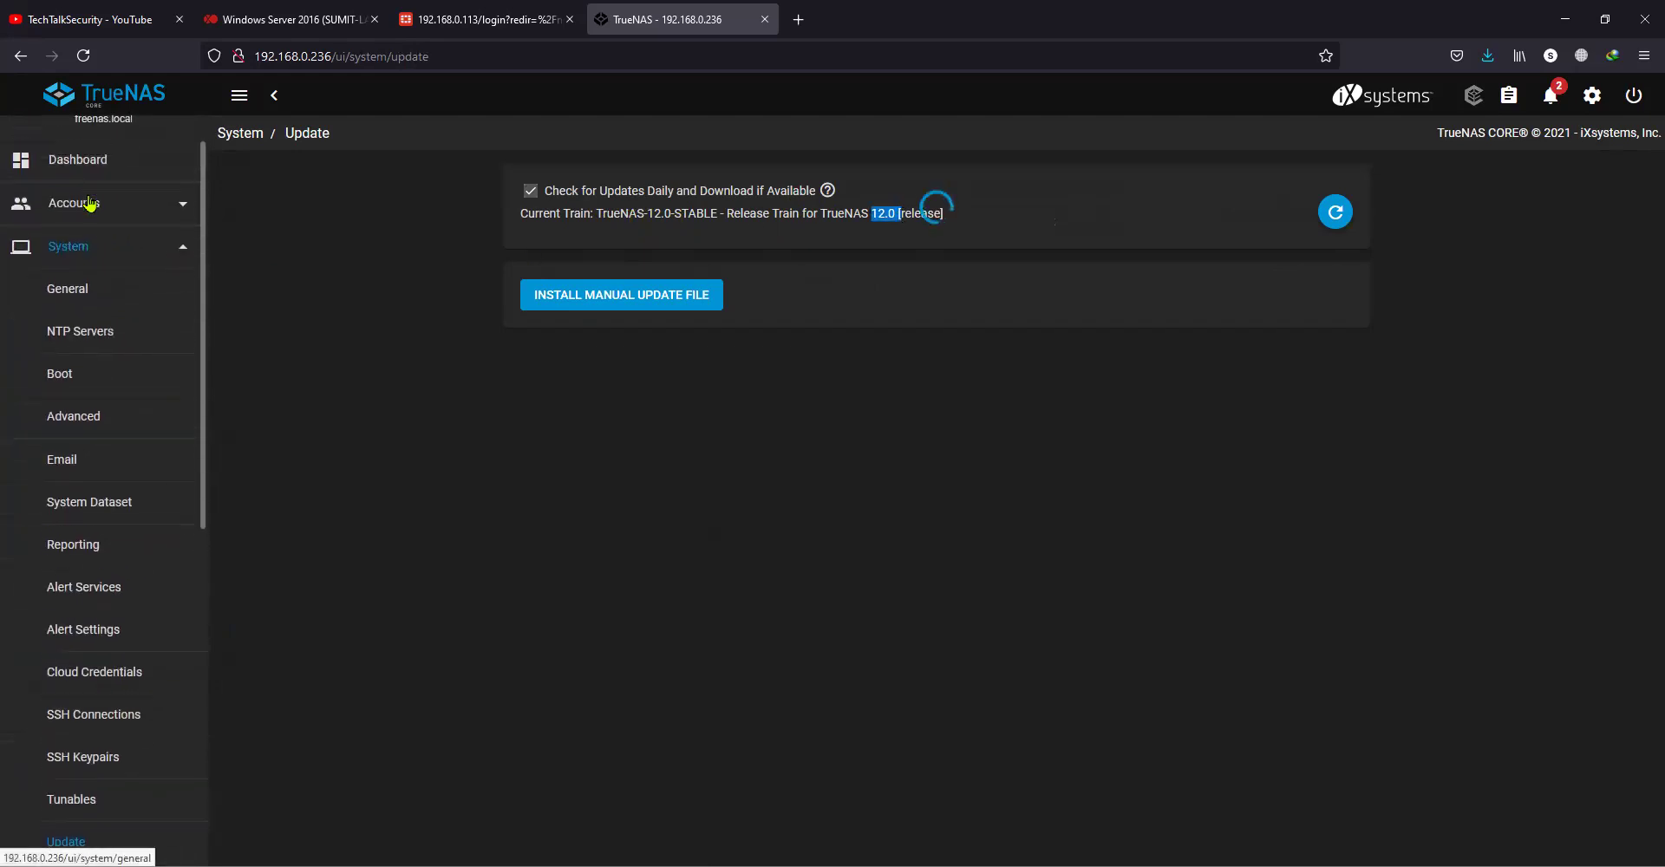
left_click(83, 210)
left_click_drag(536, 305, 590, 305)
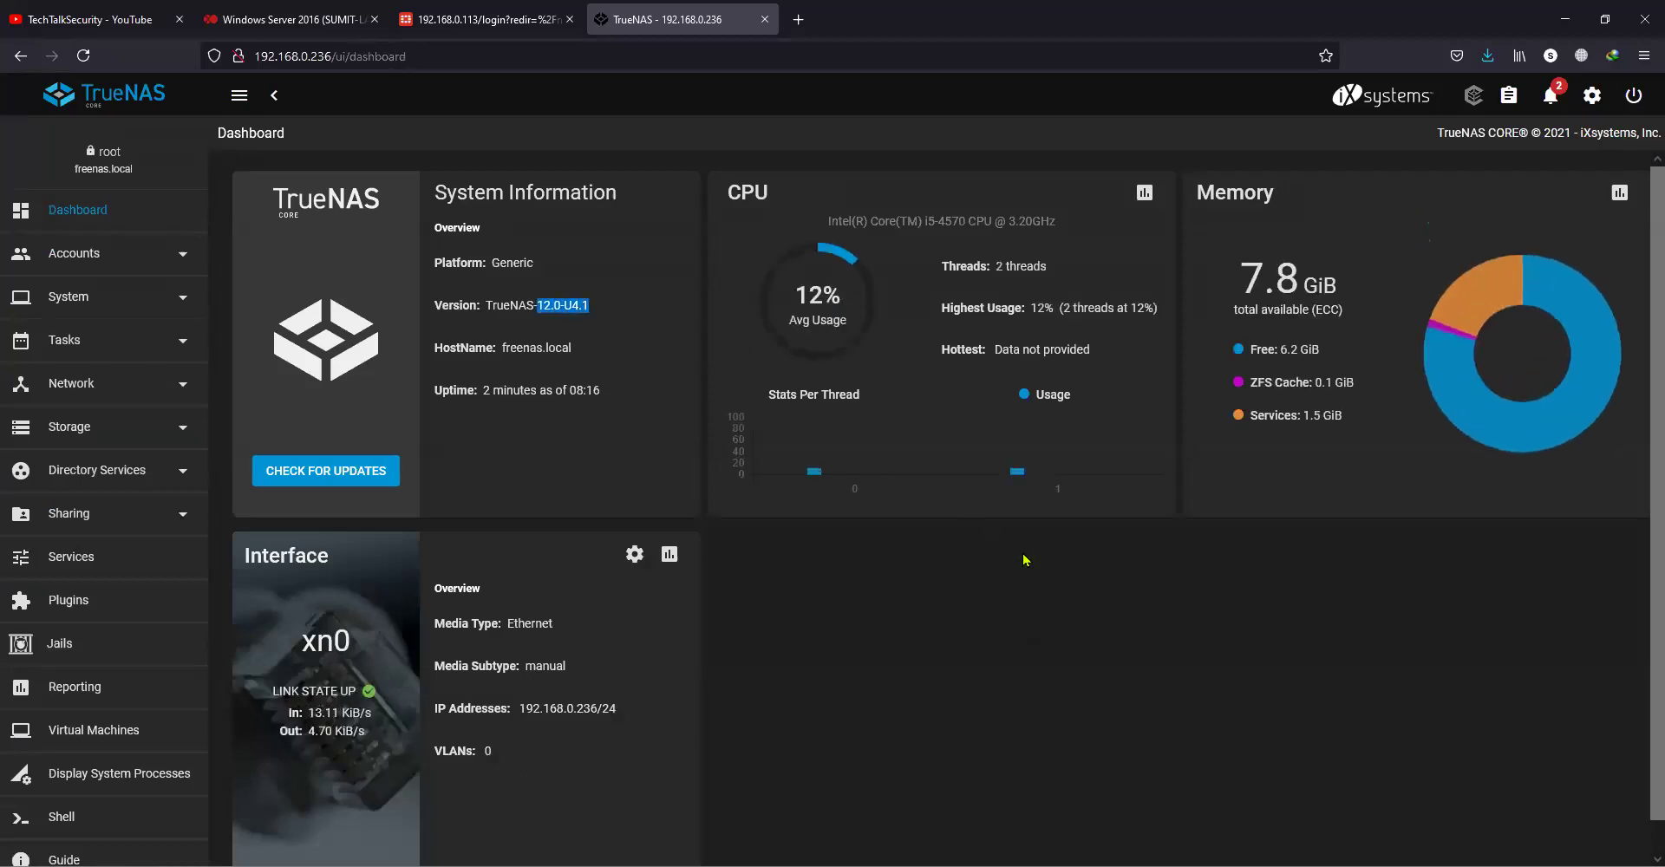